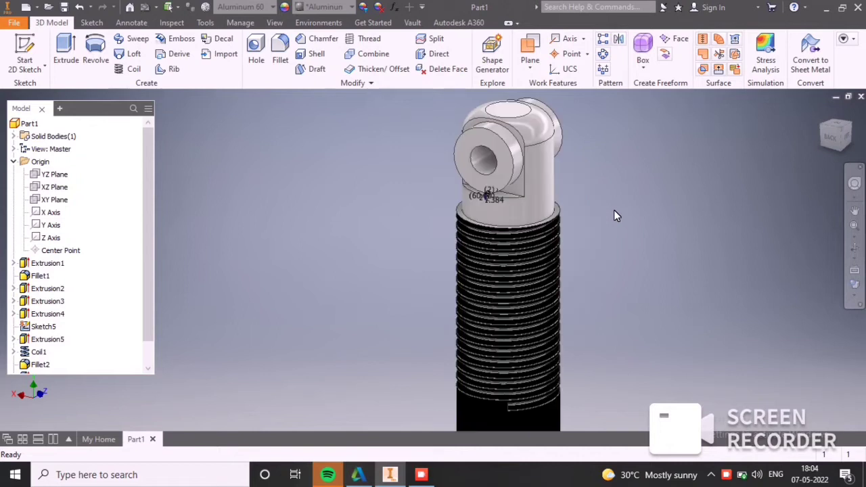
# Step: Create a new metric part from the Standard (mm).ipt template, accepting the style library definitions
pyautogui.click(12, 23)
pyautogui.click(39, 70)
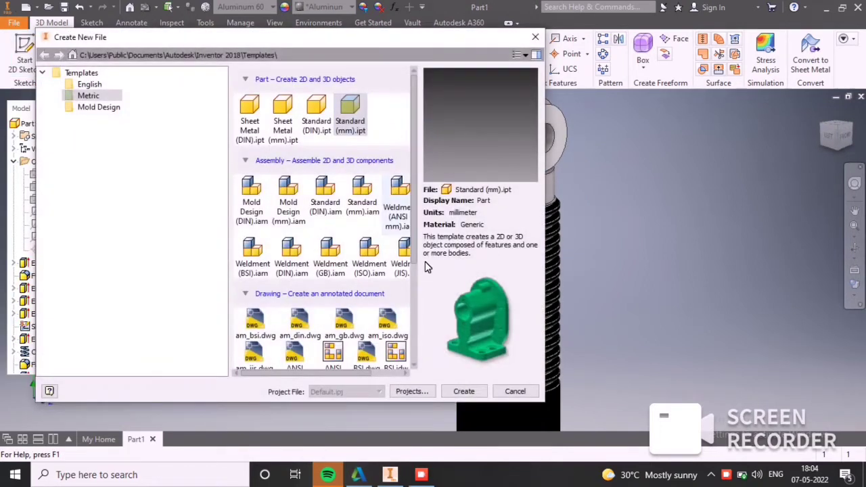
pyautogui.click(467, 392)
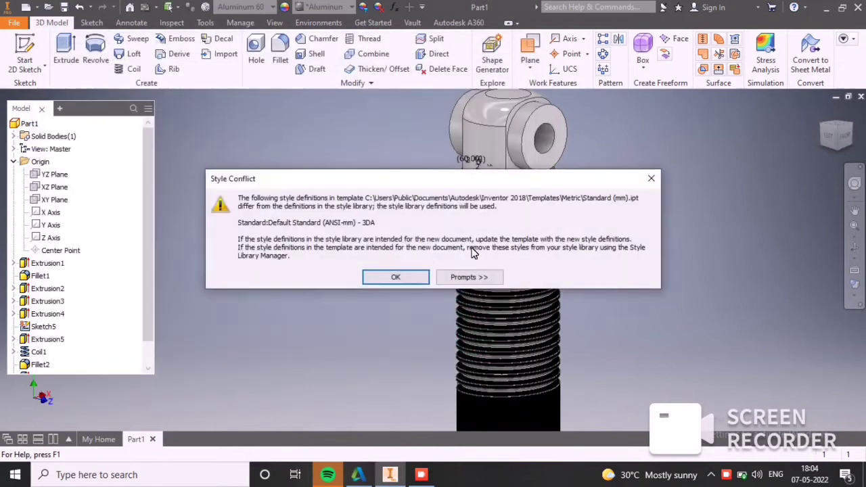
pyautogui.click(396, 279)
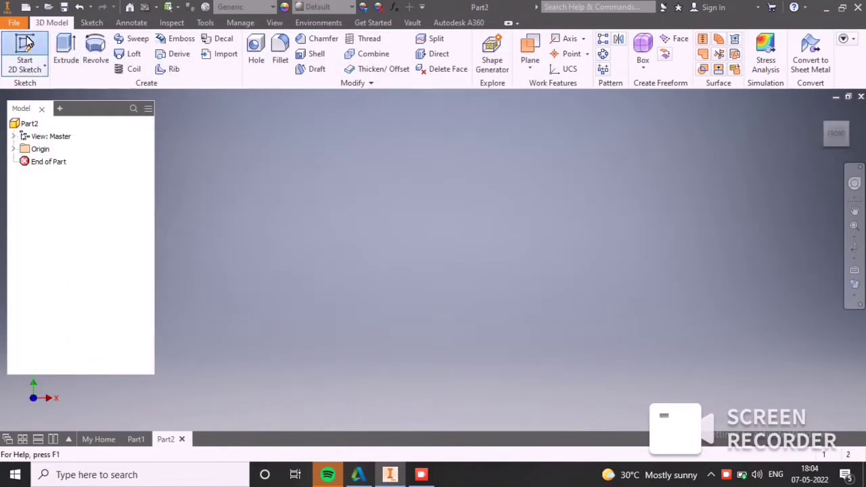
# Step: Sketch a 24 mm diameter circle centred on the origin on the XZ plane and finish the sketch
pyautogui.click(27, 44)
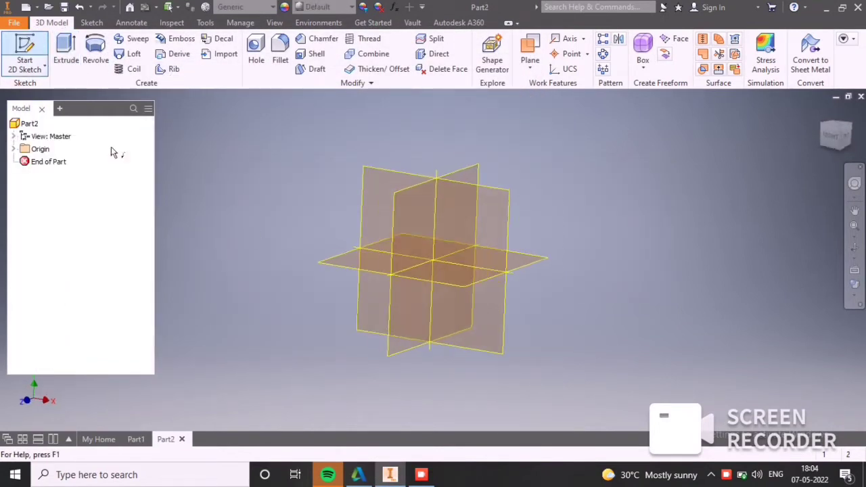
pyautogui.click(821, 112)
pyautogui.click(373, 188)
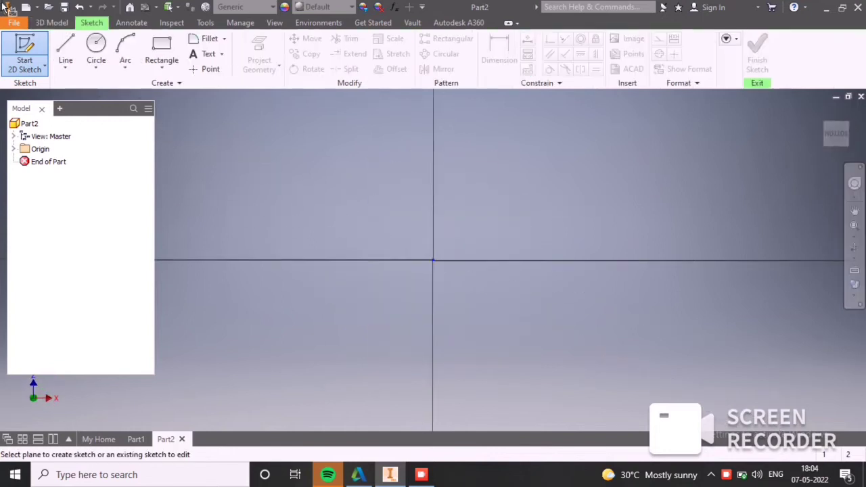
pyautogui.click(95, 49)
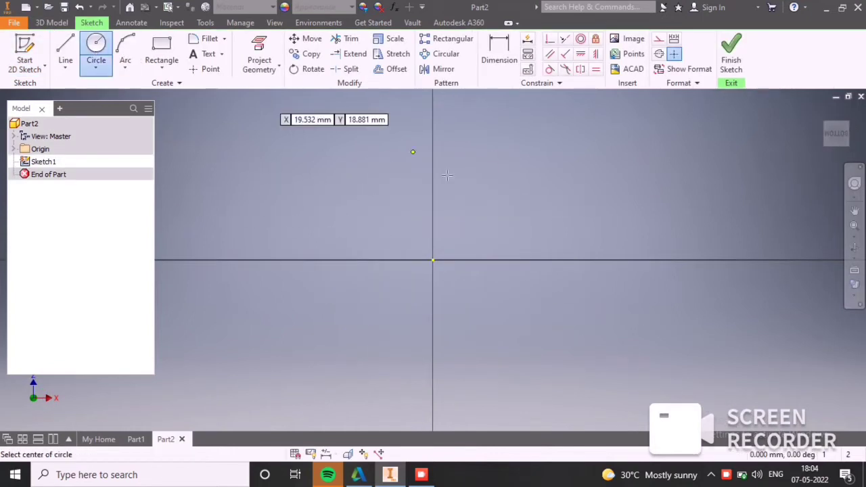
pyautogui.click(434, 261)
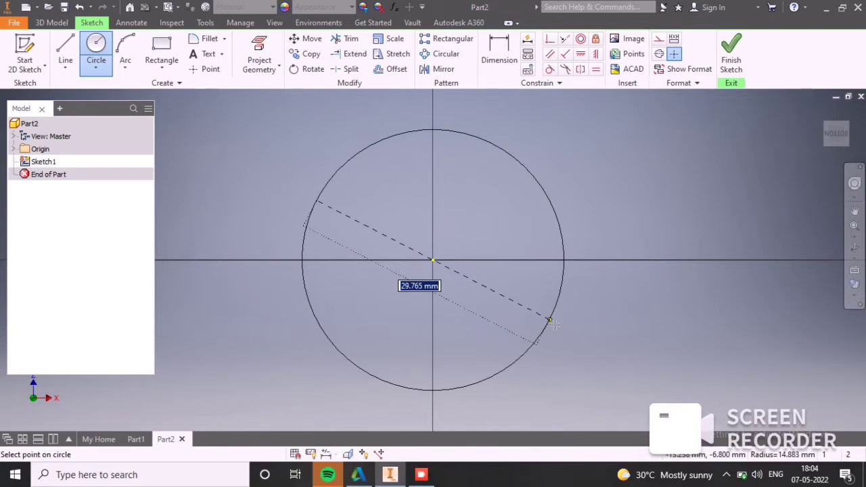
pyautogui.press('Return')
pyautogui.click(731, 54)
# Step: Extrude the circle 108.93 mm into a solid cylinder
pyautogui.click(66, 54)
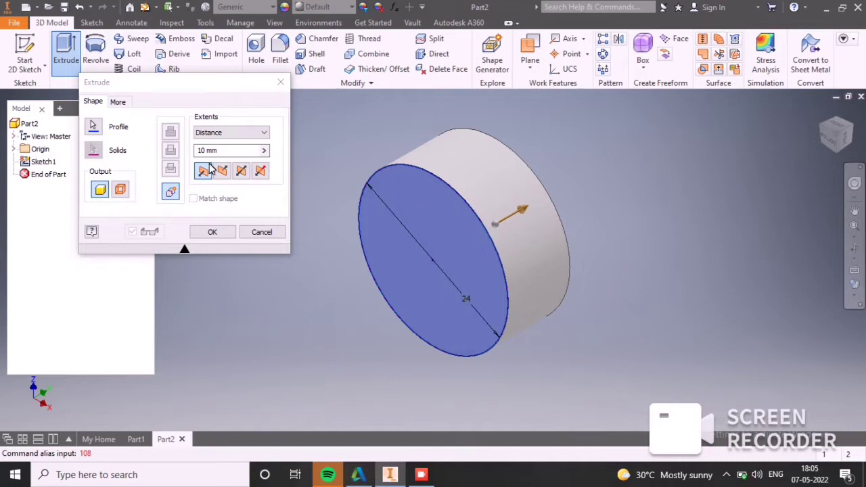
pyautogui.moveTo(220, 151); pyautogui.dragTo(210, 150)
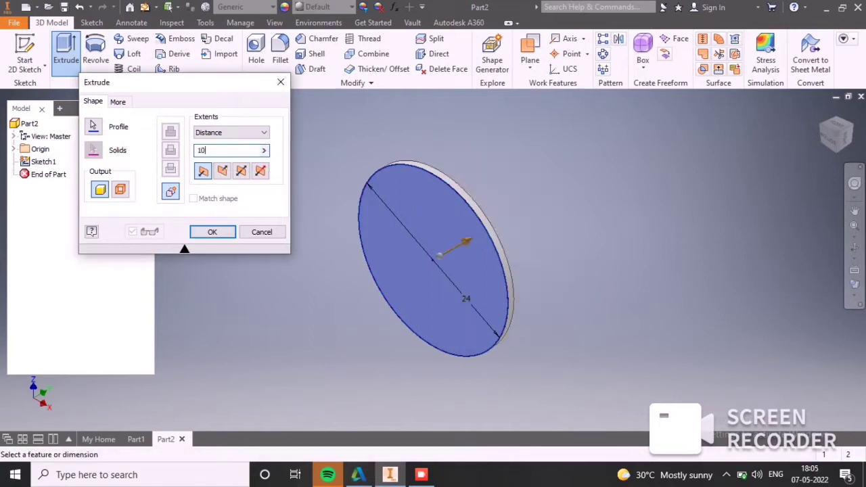
pyautogui.write('108.')
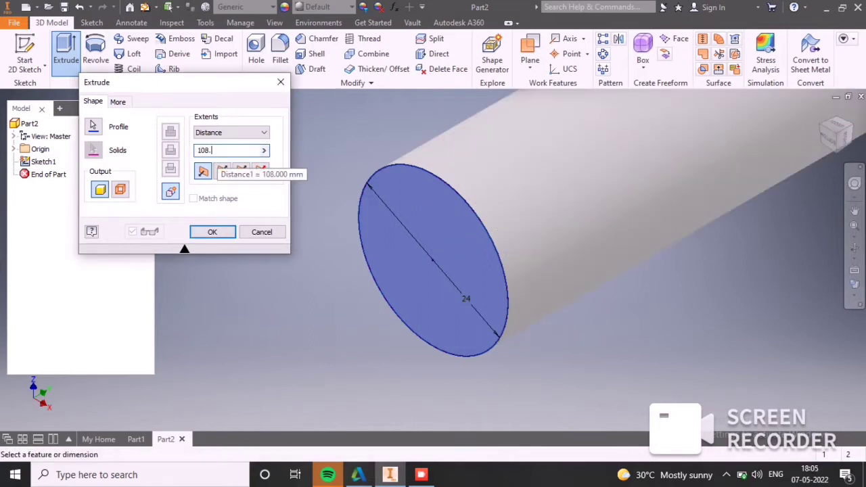
pyautogui.write('9')
pyautogui.press('Return')
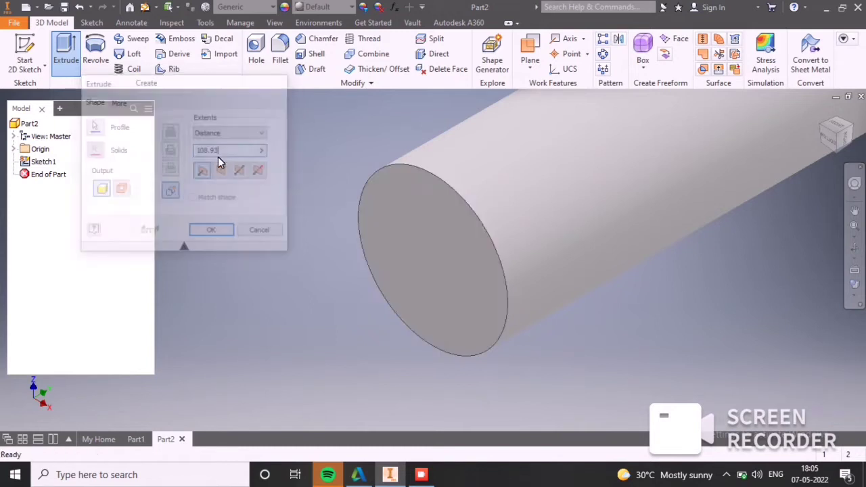
# Step: Fillet the cylinder's circular end edge at the origin with a 6 mm radius
pyautogui.scroll(-5, 443, 242)
pyautogui.scroll(3, 443, 242)
pyautogui.scroll(-3, 547, 224)
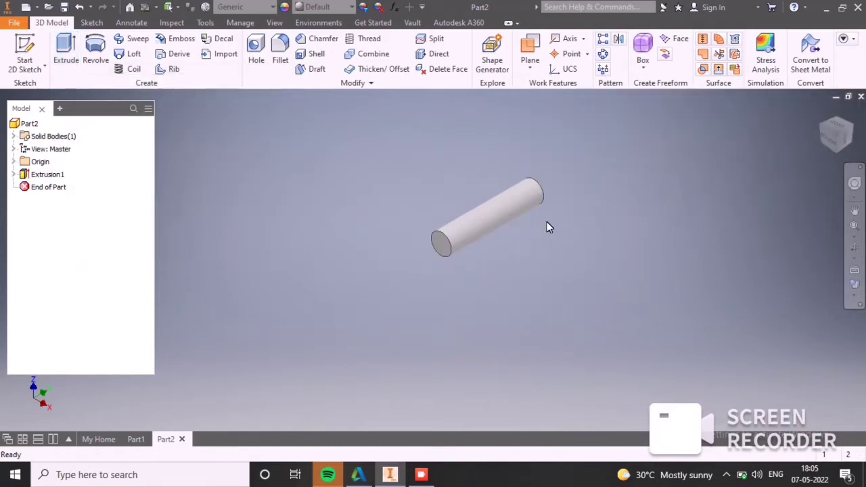
pyautogui.keyDown('shift'); pyautogui.moveTo(546, 224); pyautogui.dragTo(586, 367, button='middle'); pyautogui.keyUp('shift')
pyautogui.scroll(3, 474, 281)
pyautogui.scroll(2, 475, 283)
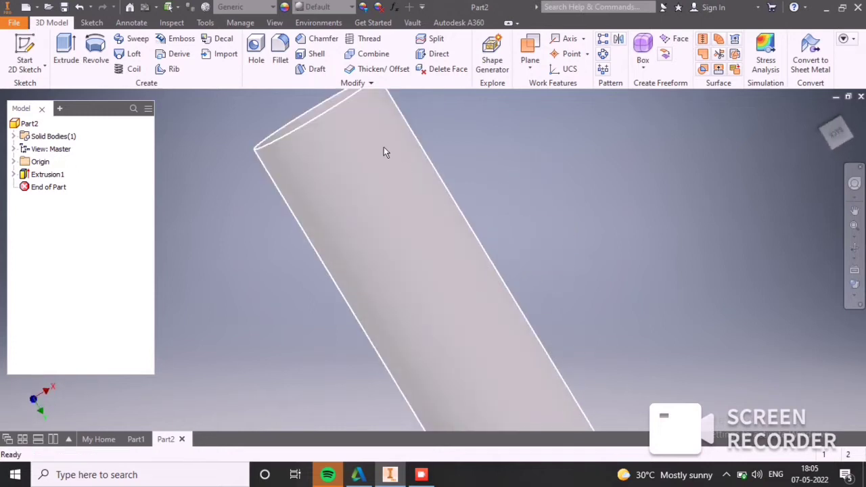
pyautogui.scroll(-3, 447, 178)
pyautogui.scroll(2, 447, 178)
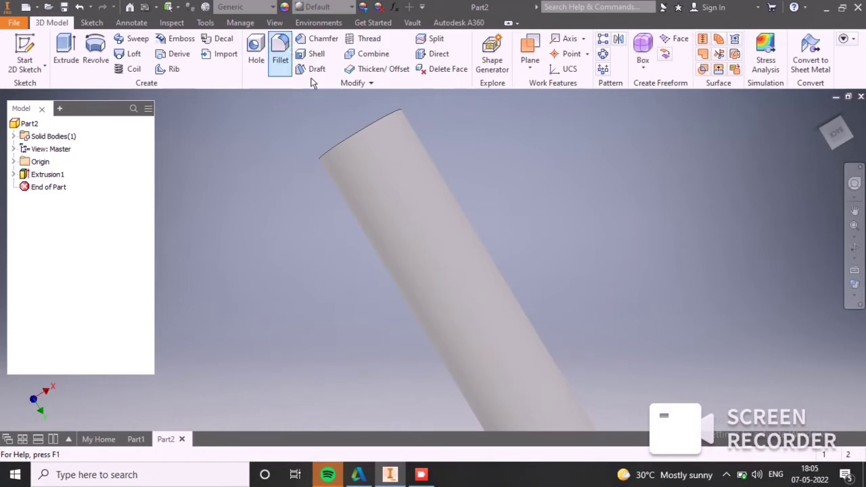
pyautogui.click(280, 50)
pyautogui.click(399, 117)
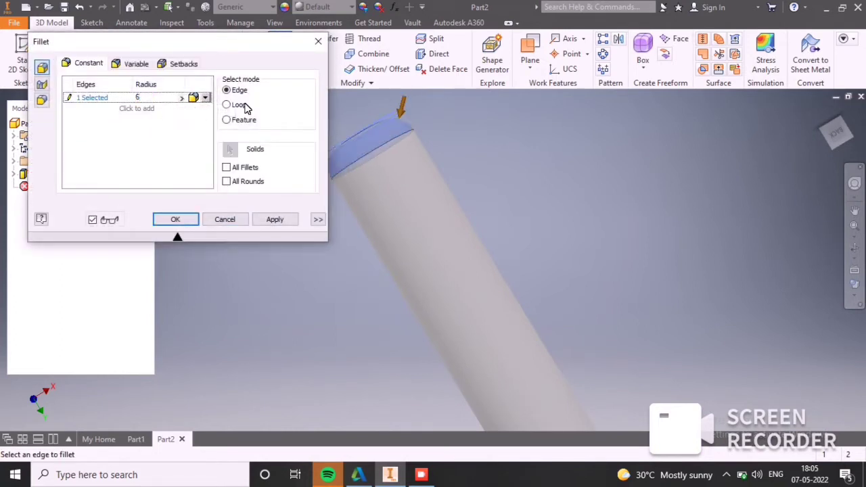
pyautogui.click(175, 219)
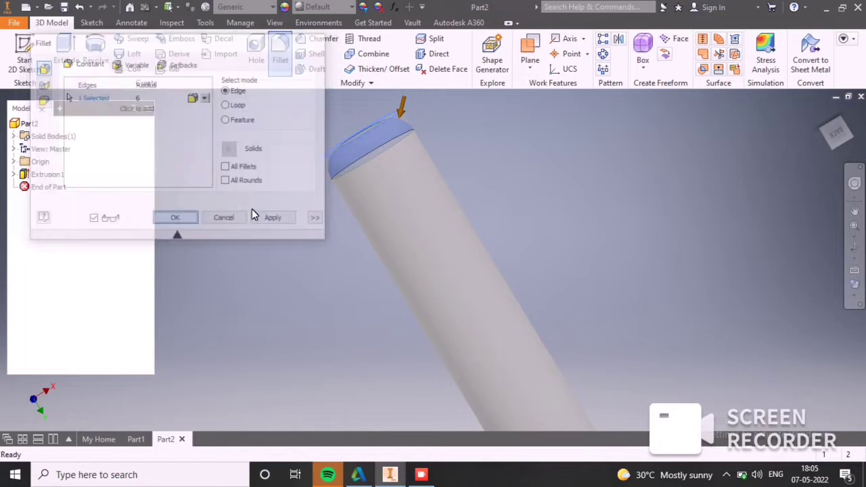
# Step: Start a sketch on the YZ plane and slice the model's graphics at the sketch plane
pyautogui.scroll(-3, 364, 197)
pyautogui.scroll(3, 338, 181)
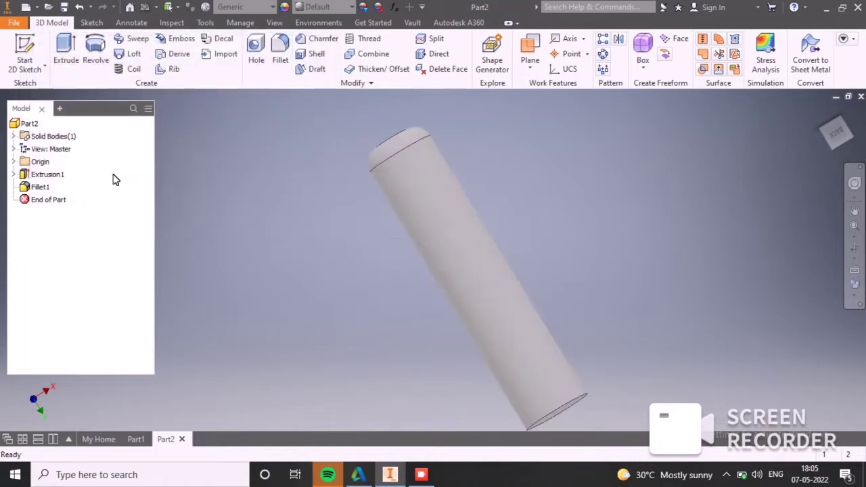
pyautogui.click(12, 161)
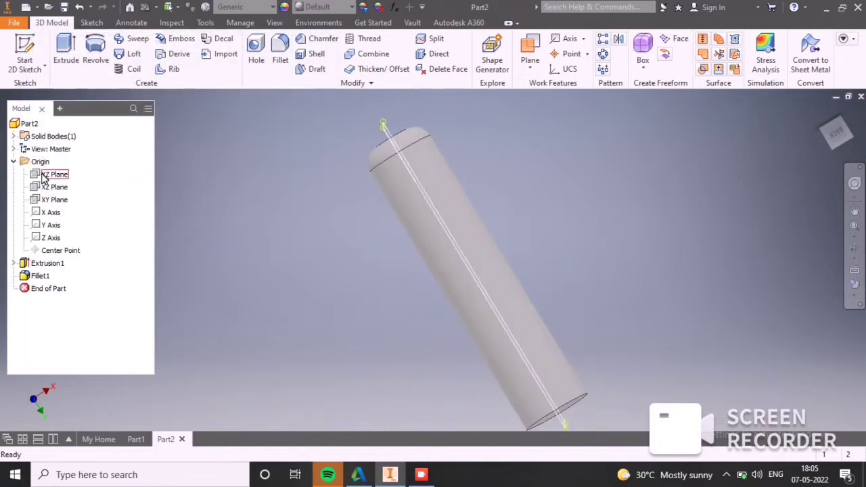
pyautogui.click(44, 175)
pyautogui.click(492, 265)
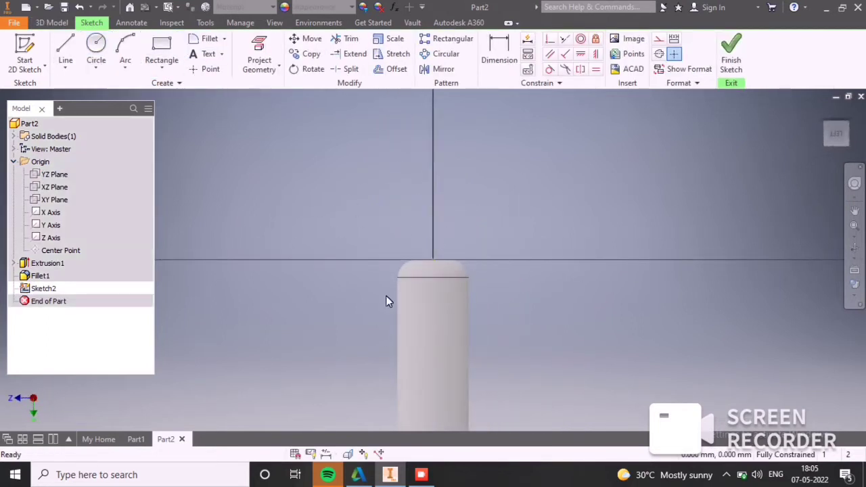
pyautogui.click(347, 454)
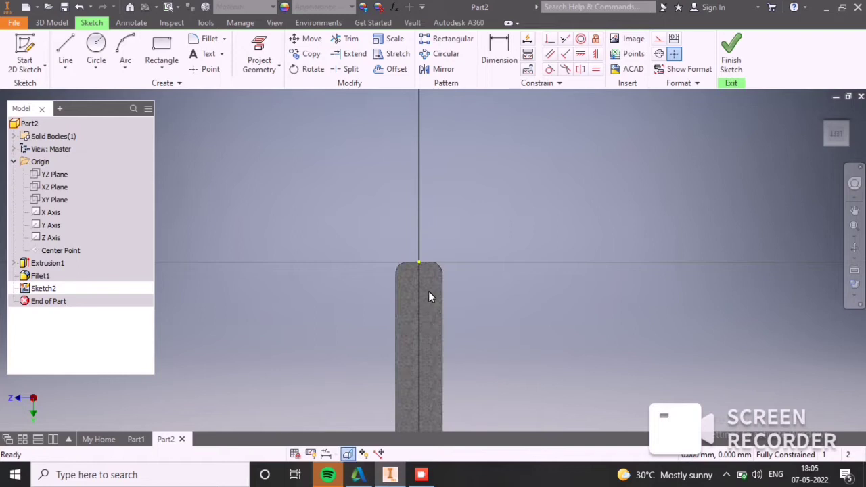
pyautogui.scroll(-5, 428, 292)
# Step: Draw a construction line from the origin along the cylinder's axis into the body
pyautogui.click(58, 52)
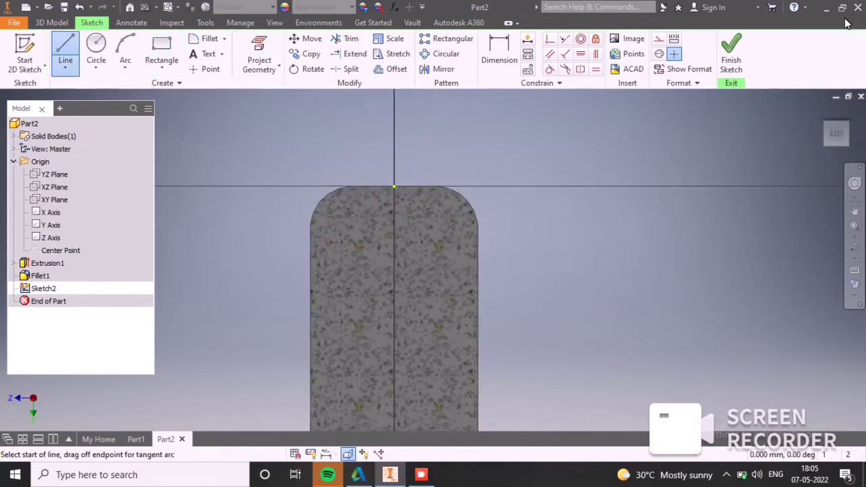
pyautogui.click(394, 186)
pyautogui.click(394, 301)
pyautogui.rightClick(454, 295)
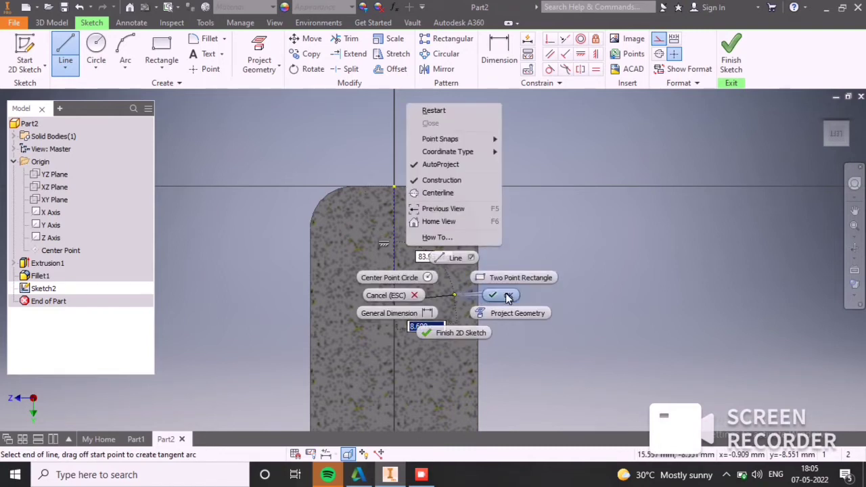
pyautogui.click(507, 295)
# Step: Draw a rectangle about 21.4 mm wide and 15.5 mm high beside the construction line, overlapping the rounded end, its upper edge level with the origin
pyautogui.click(161, 47)
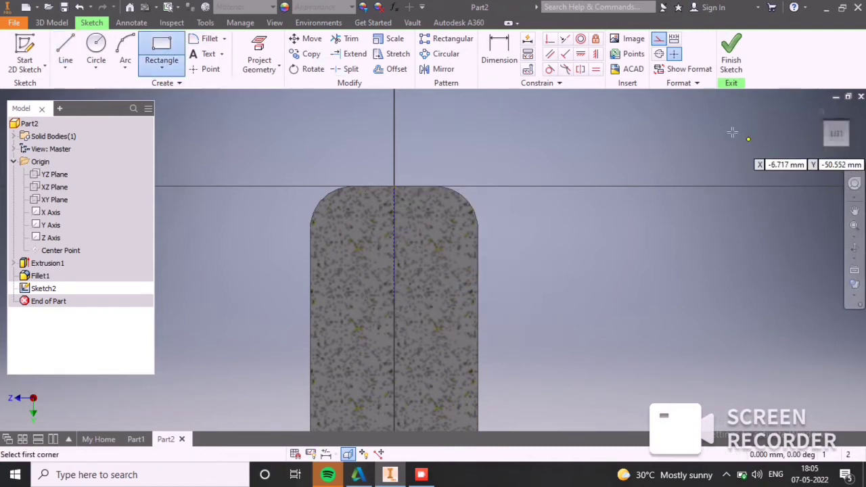
pyautogui.click(414, 186)
pyautogui.click(565, 295)
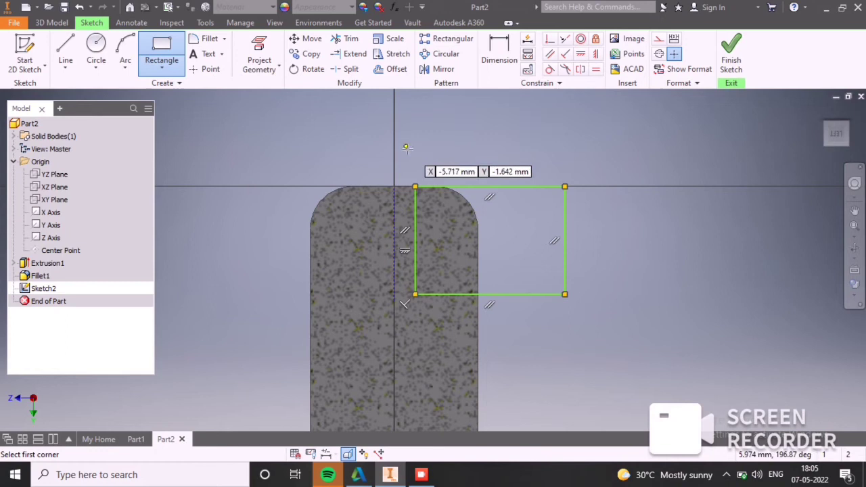
pyautogui.press('Escape')
# Step: Mirror the whole rectangle about the construction line
pyautogui.moveTo(401, 171)
pyautogui.mouseDown()
pyautogui.moveTo(475, 310)
pyautogui.moveTo(592, 310)
pyautogui.mouseUp()
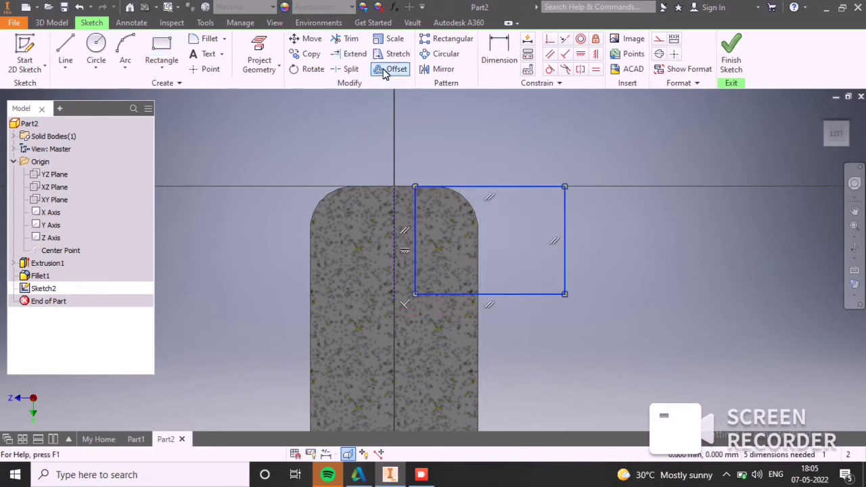
pyautogui.click(440, 69)
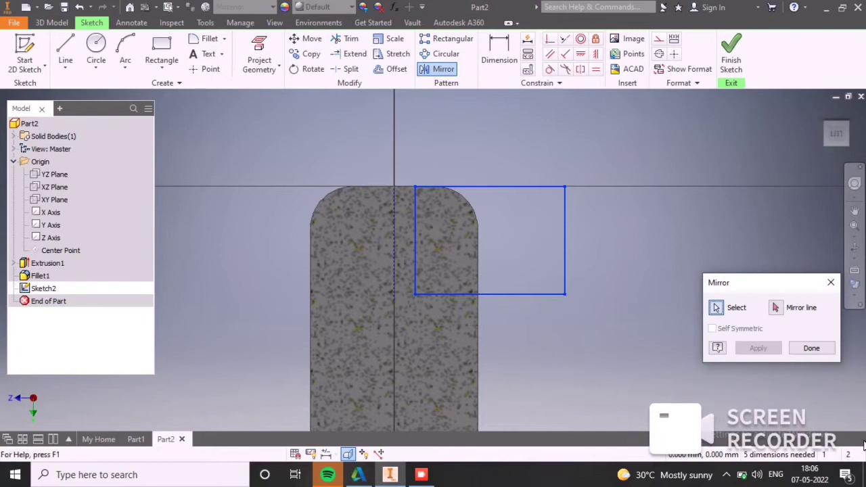
pyautogui.click(393, 250)
pyautogui.click(758, 348)
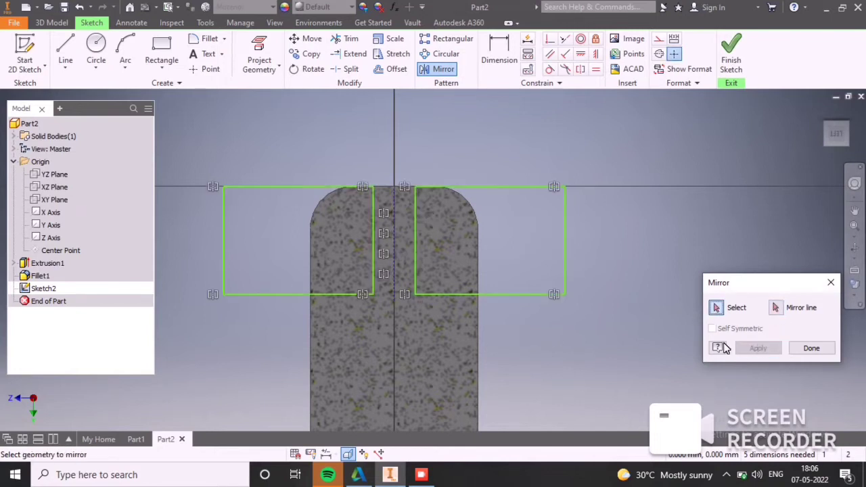
# Step: Dimension the original rectangle's width along its upper edge, accepting the drawn value
pyautogui.click(500, 52)
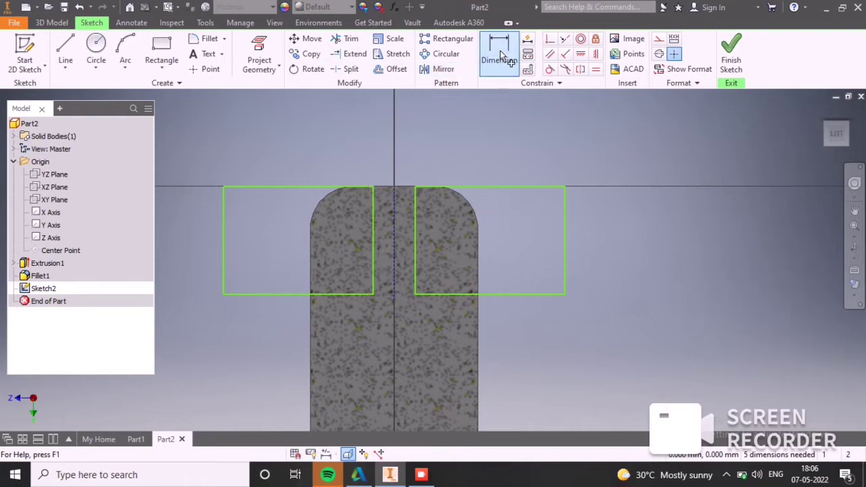
pyautogui.click(525, 189)
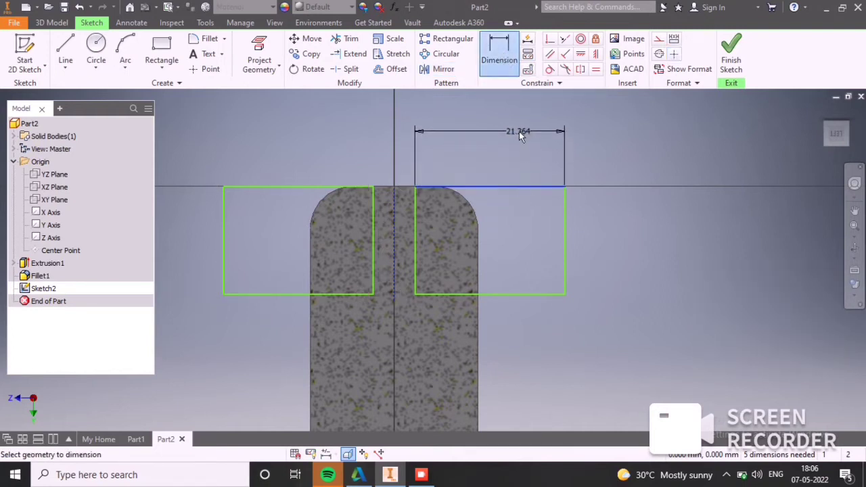
pyautogui.click(520, 131)
pyautogui.press('Return')
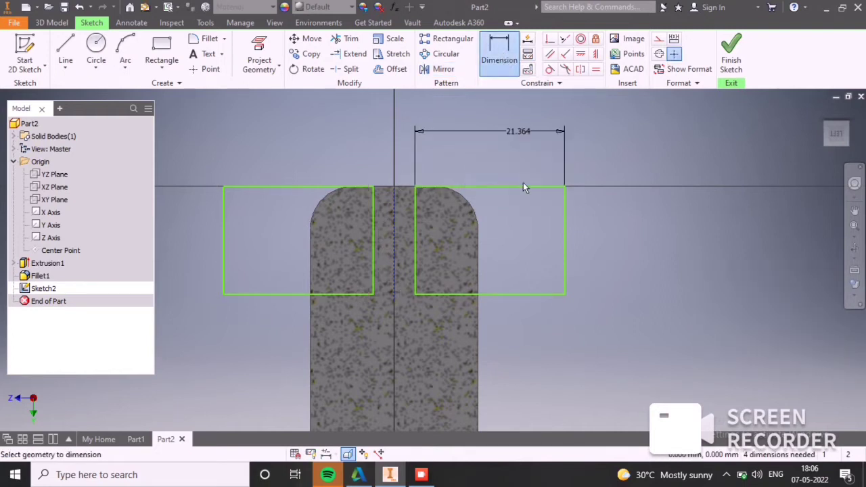
# Step: Dimension the gap between the inner edges of the two rectangles as 15 mm
pyautogui.click(415, 217)
pyautogui.click(375, 217)
pyautogui.click(406, 115)
pyautogui.write('15')
pyautogui.press('Return')
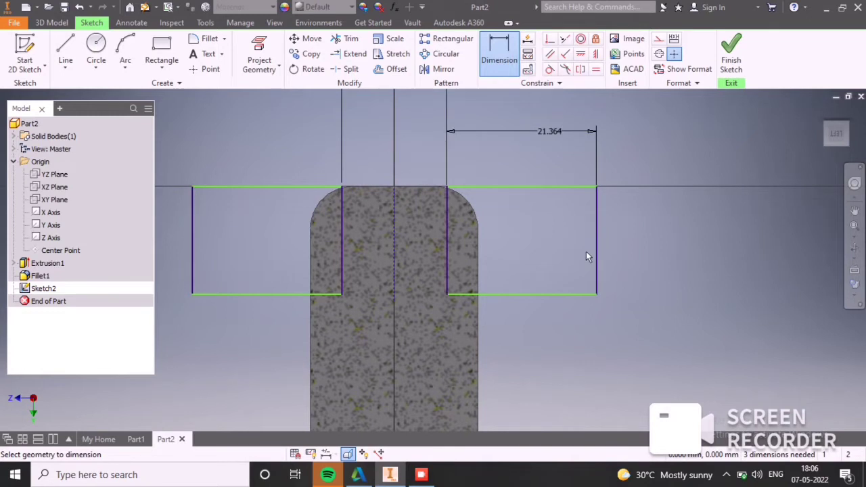
# Step: Dimension the original rectangle's height along its outer edge as 20 mm
pyautogui.scroll(4, 538, 243)
pyautogui.scroll(-3, 533, 221)
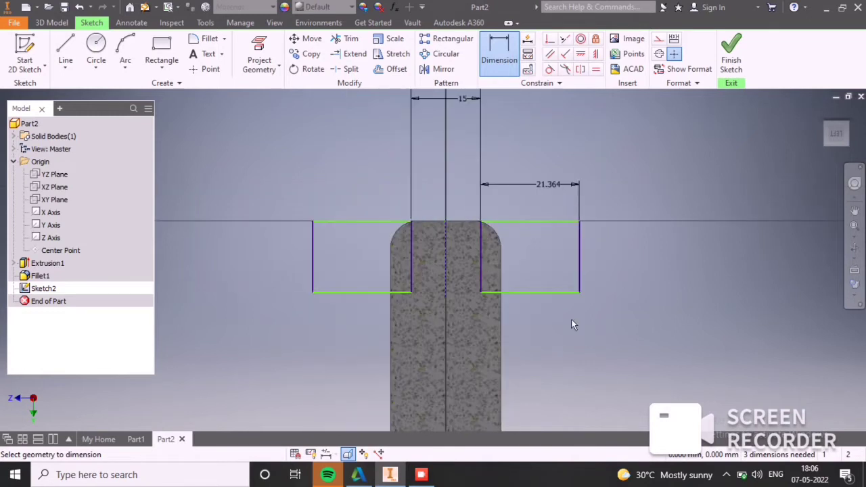
pyautogui.click(581, 269)
pyautogui.click(729, 255)
pyautogui.write('20')
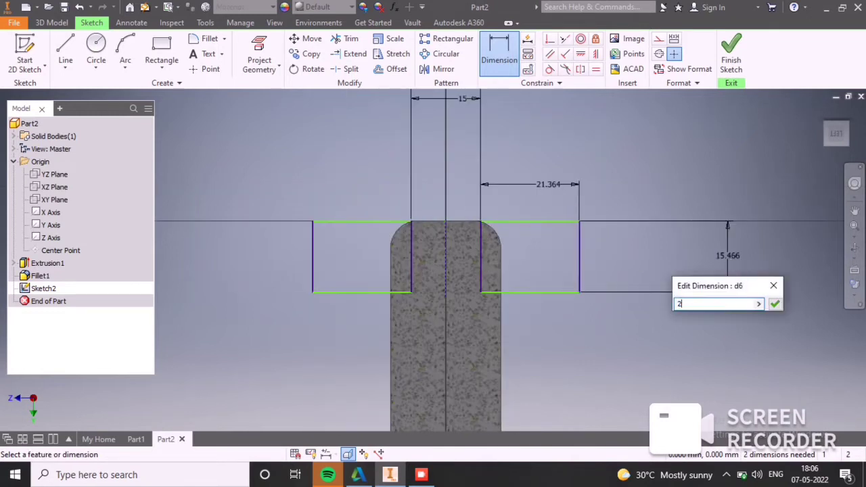
pyautogui.press('Return')
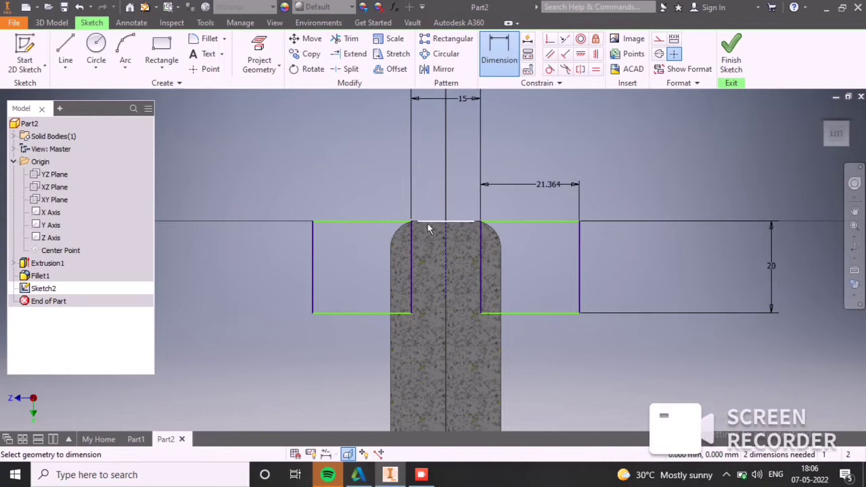
# Step: Dimension the mirrored rectangle's width along its upper edge, accepting it as a driven dimension
pyautogui.click(377, 223)
pyautogui.click(360, 165)
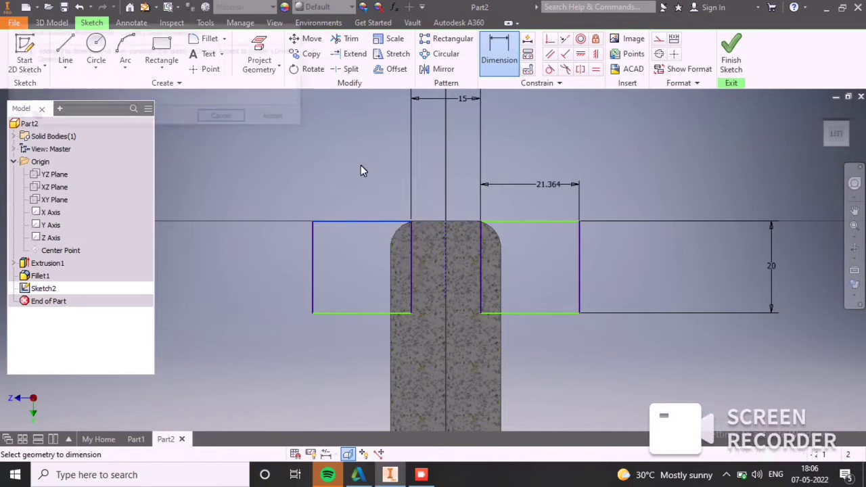
pyautogui.click(277, 118)
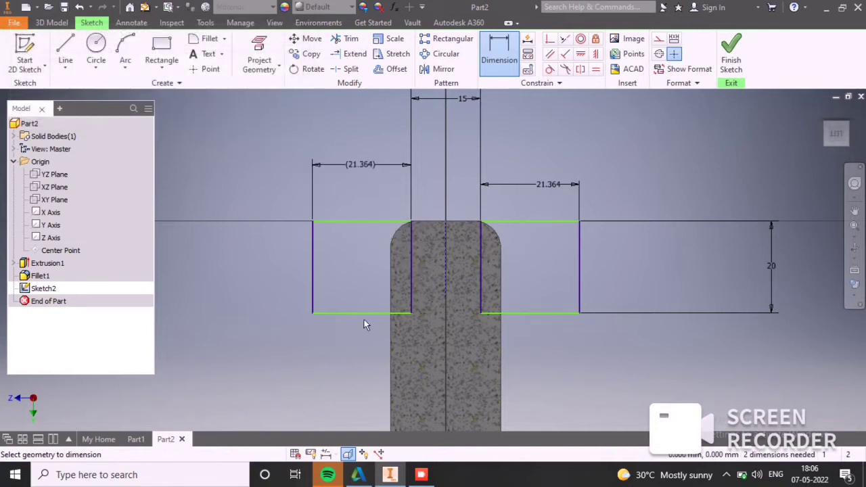
# Step: Apply automatic dimensions and constraints to the remaining sketch geometry and finish the sketch
pyautogui.click(527, 38)
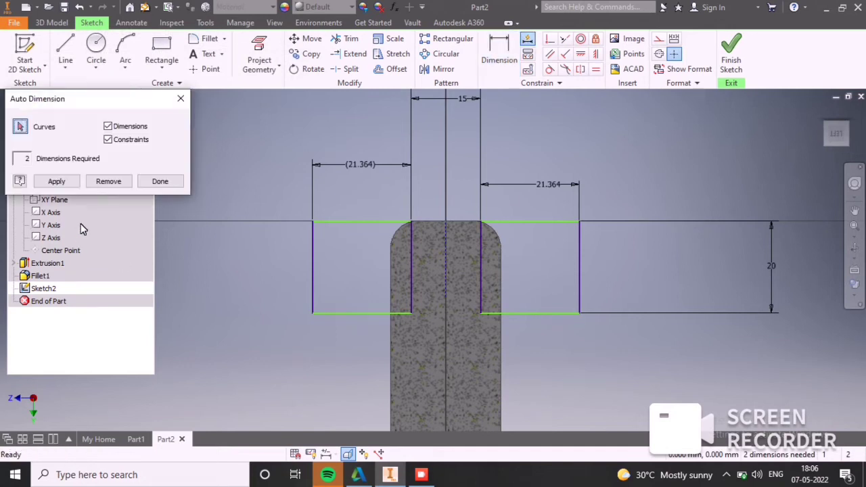
pyautogui.click(56, 181)
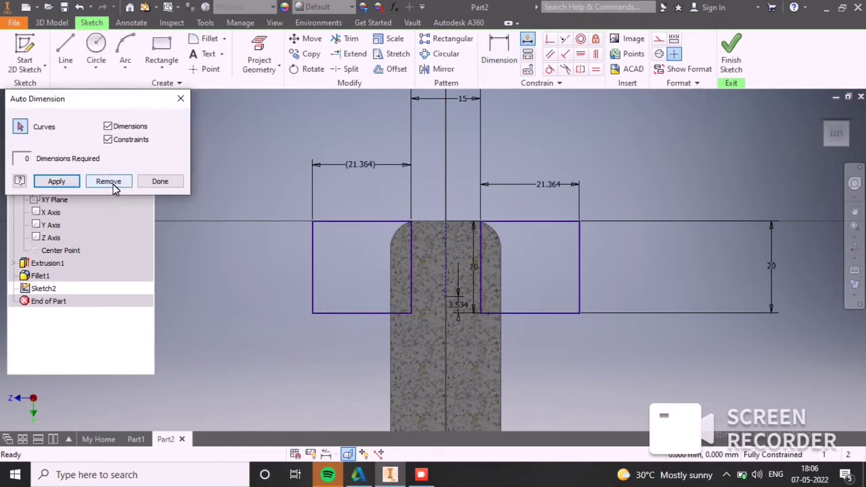
pyautogui.click(160, 181)
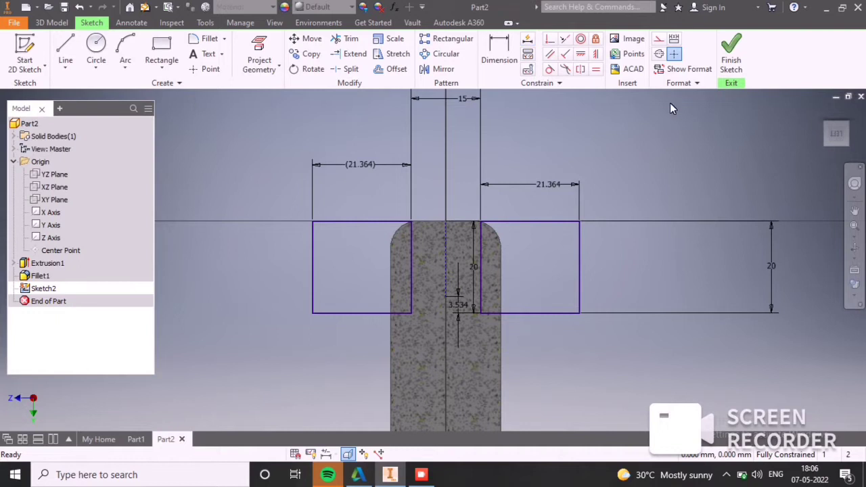
pyautogui.click(730, 55)
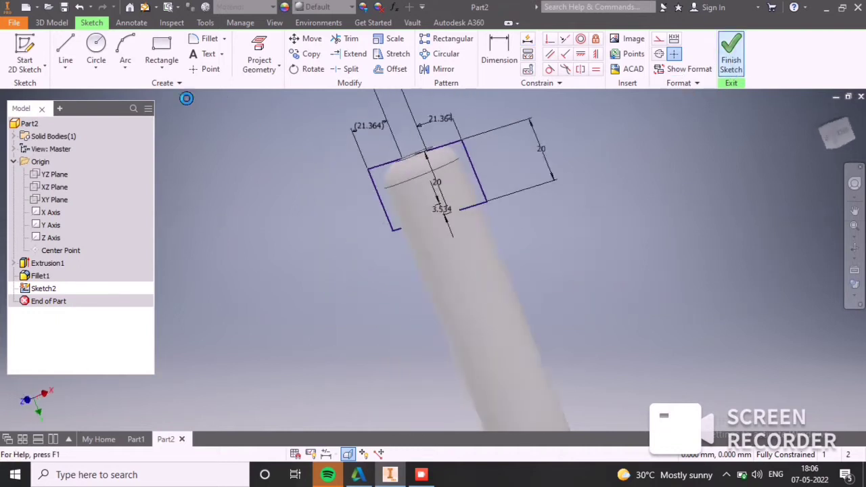
# Step: Extrude both rectangles as a symmetric cut of 108.93 mm through the cylinder's filleted end
pyautogui.click(66, 54)
pyautogui.moveTo(481, 191)
pyautogui.mouseDown(button='middle')
pyautogui.moveTo(522, 176)
pyautogui.moveTo(541, 194)
pyautogui.mouseUp(button='middle')
pyautogui.keyDown('shift'); pyautogui.moveTo(383, 226); pyautogui.dragTo(549, 168, button='middle'); pyautogui.keyUp('shift')
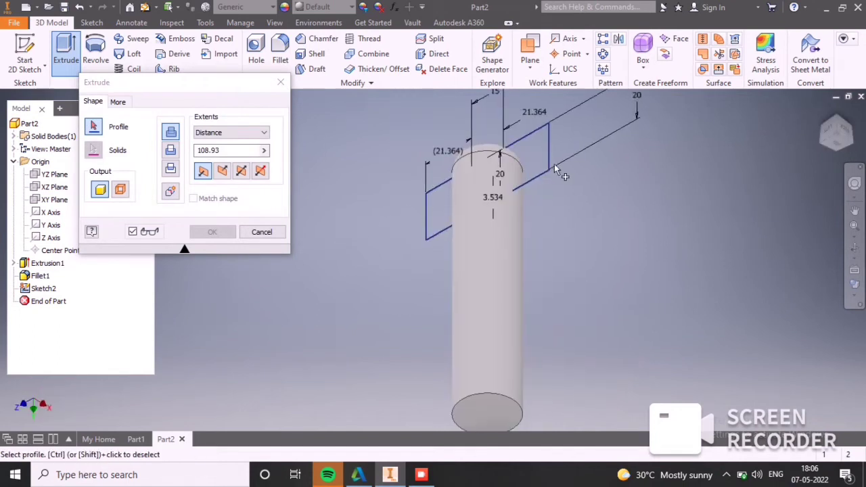
pyautogui.click(541, 157)
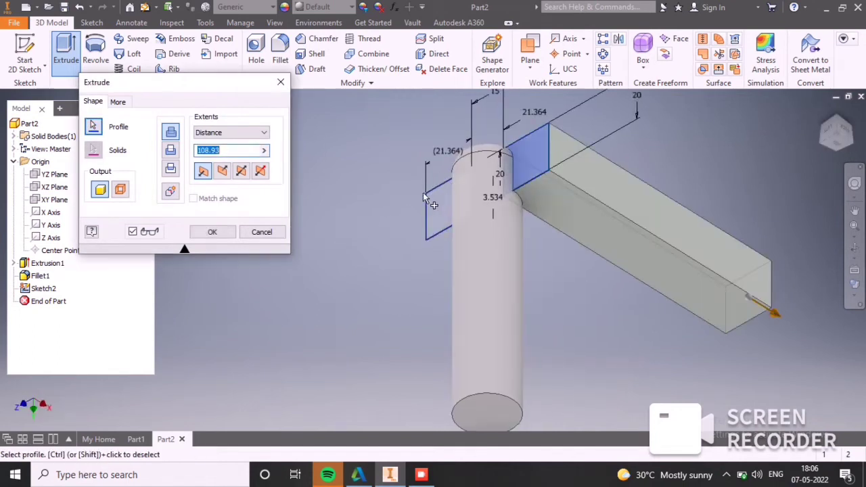
pyautogui.click(241, 172)
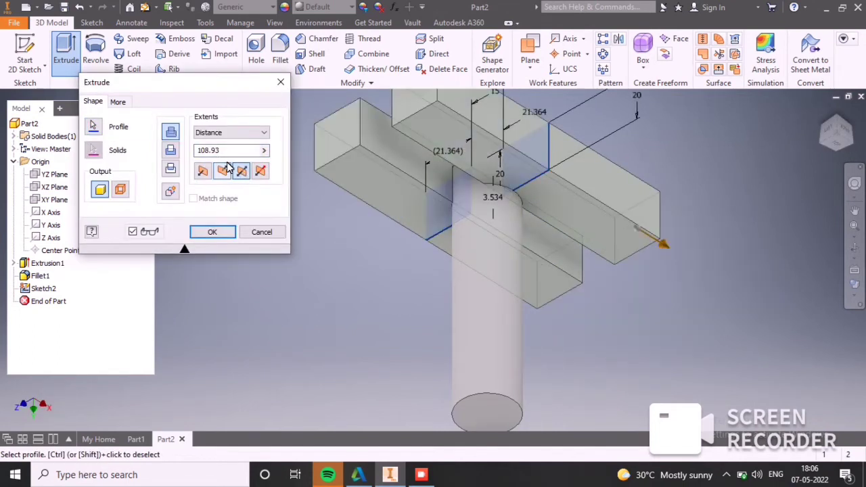
pyautogui.click(171, 153)
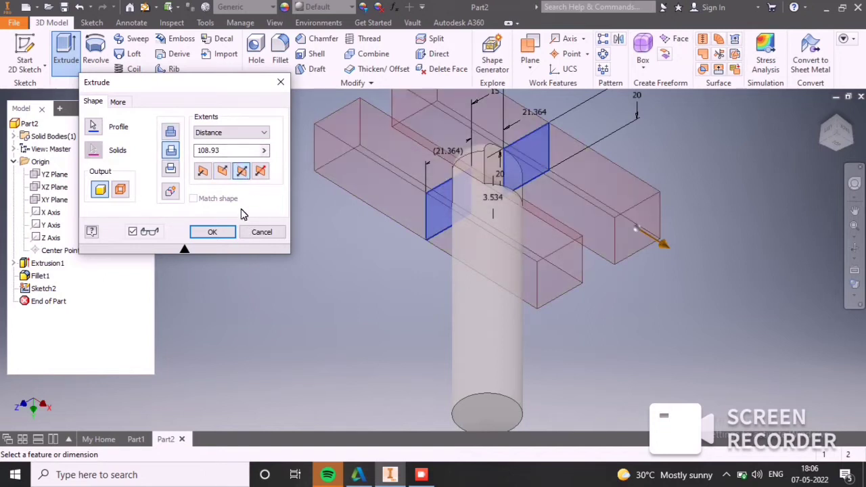
pyautogui.click(222, 234)
# Step: Start a new sketch on the flat face cut into the cylinder's filleted end
pyautogui.keyDown('shift'); pyautogui.moveTo(447, 224); pyautogui.dragTo(399, 257, button='middle'); pyautogui.keyUp('shift')
pyautogui.click(511, 157)
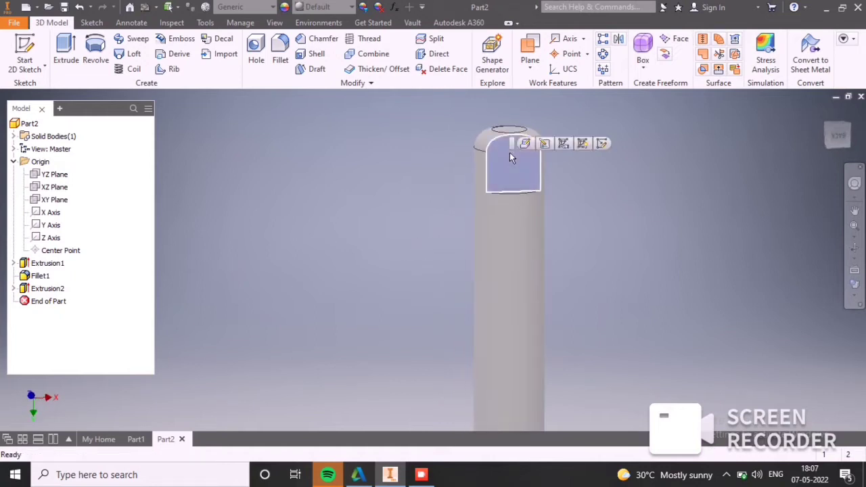
pyautogui.click(602, 143)
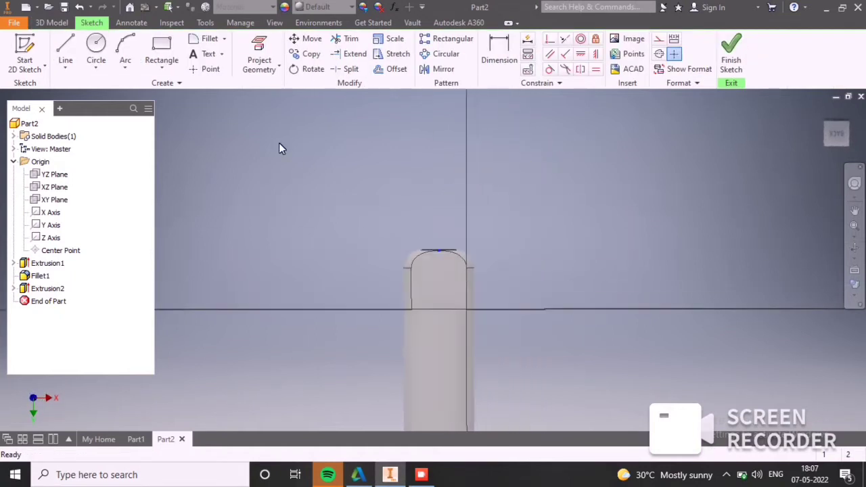
# Step: Draw a 10 mm vertical construction line down from the midpoint of the end's top edge
pyautogui.click(66, 53)
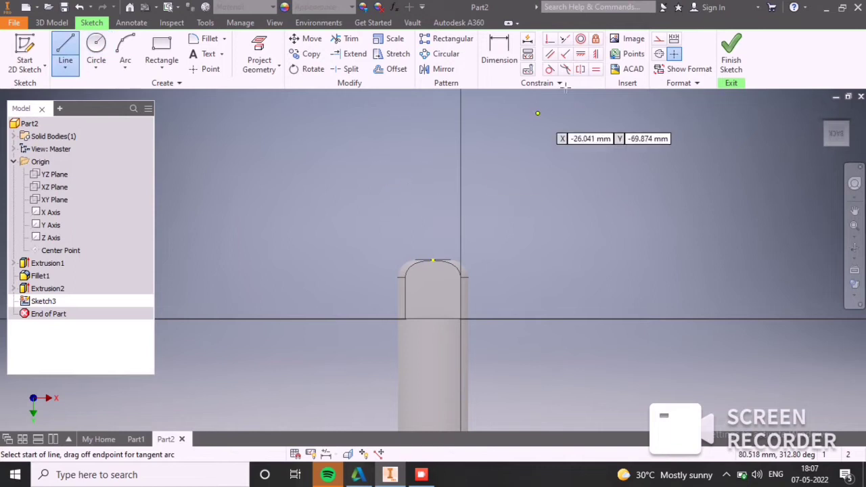
pyautogui.click(667, 42)
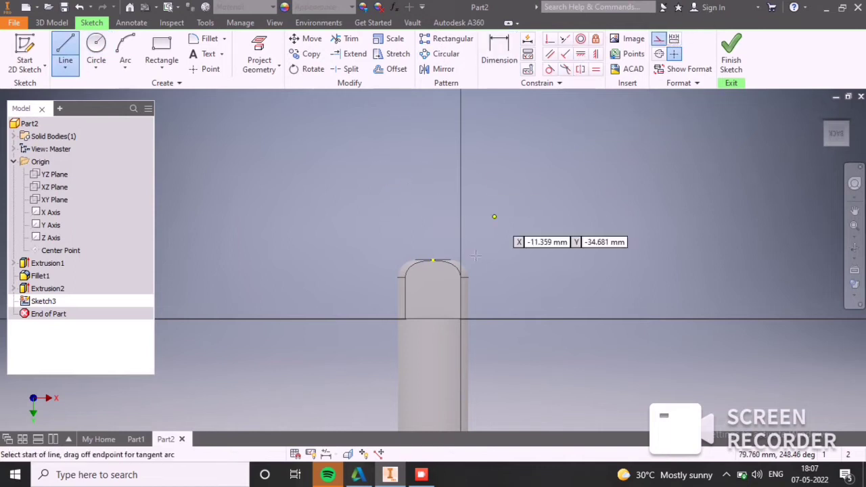
pyautogui.scroll(-4, 445, 281)
pyautogui.click(405, 206)
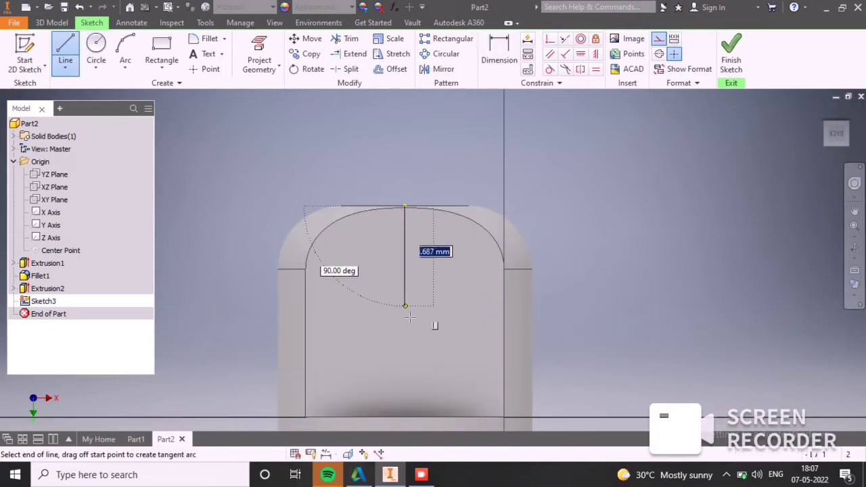
pyautogui.press('Tab')
pyautogui.press('Return')
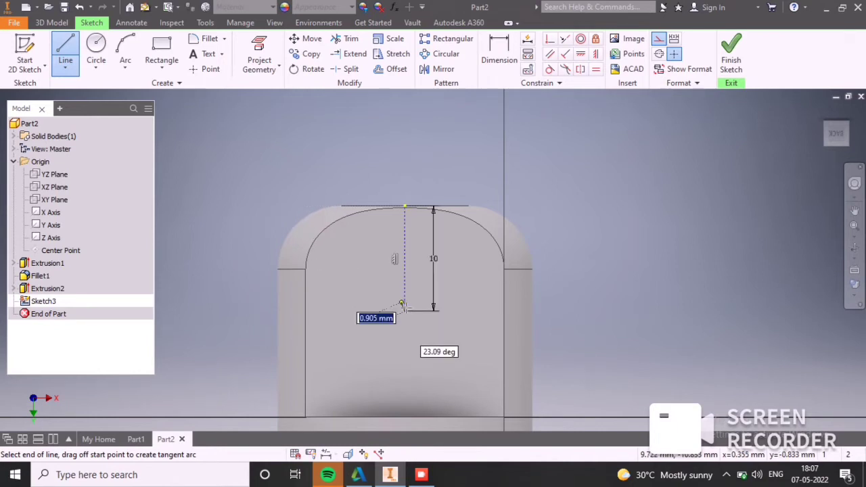
pyautogui.rightClick(307, 144)
pyautogui.click(363, 140)
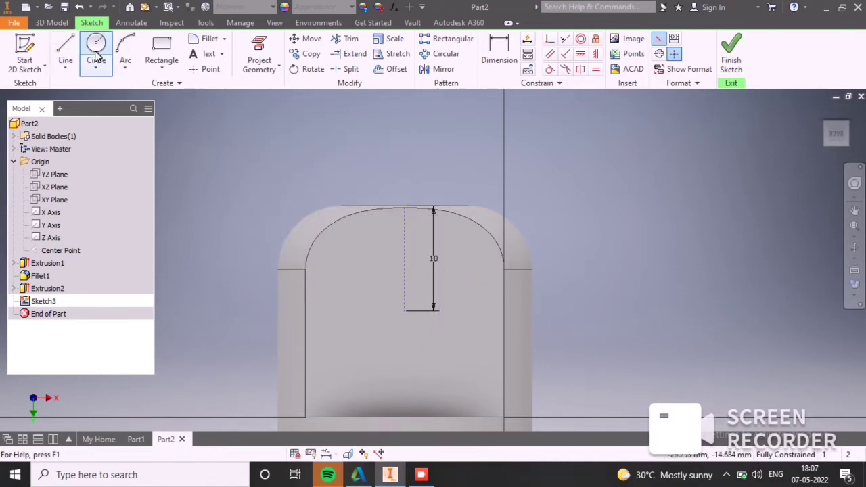
# Step: Draw an 8 mm diameter circle centred on the construction line's lower end and turn it into regular geometry
pyautogui.click(96, 51)
pyautogui.click(405, 311)
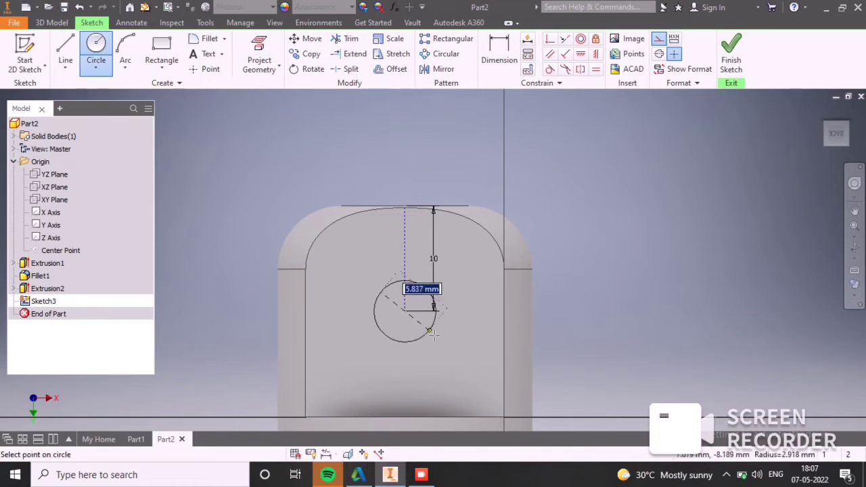
pyautogui.write('8')
pyautogui.press('Return')
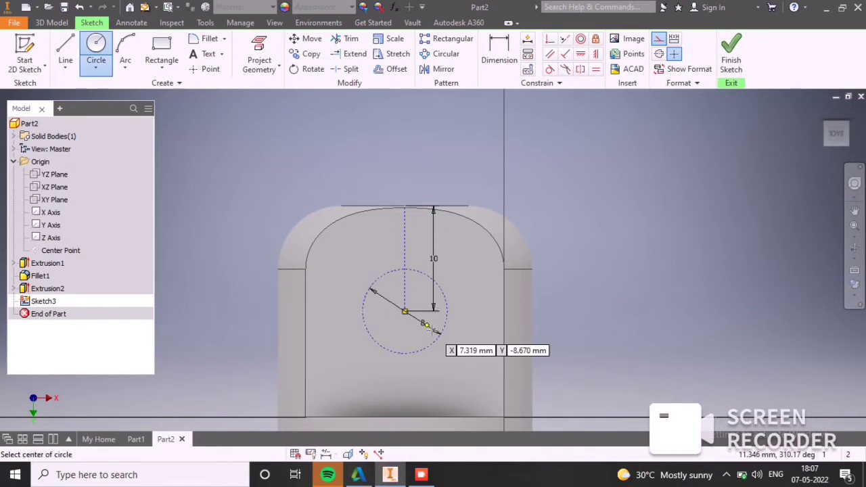
pyautogui.press('Escape')
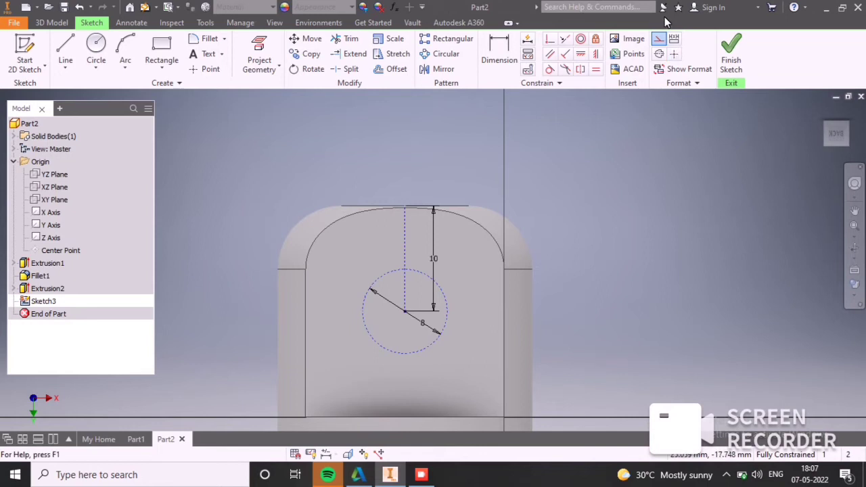
pyautogui.click(661, 38)
pyautogui.click(511, 254)
# Step: Finish the sketch and extrude the 8 mm circle as a cut through the flattened end
pyautogui.click(731, 56)
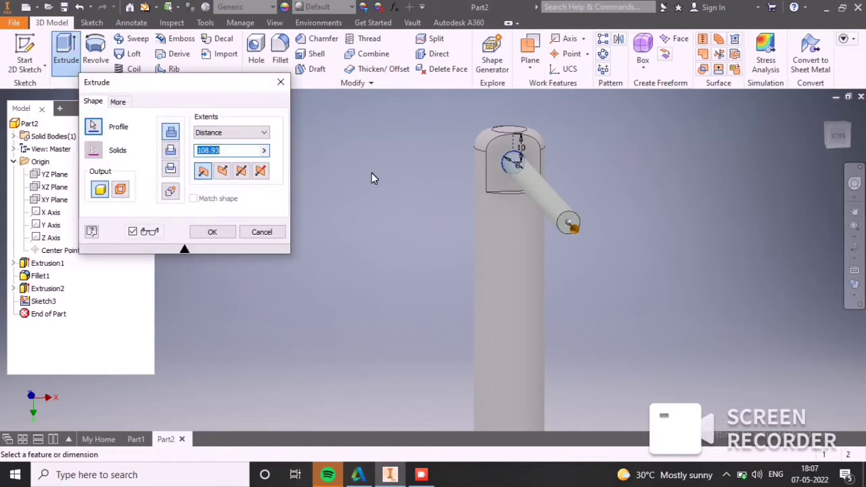
pyautogui.click(219, 134)
pyautogui.click(200, 177)
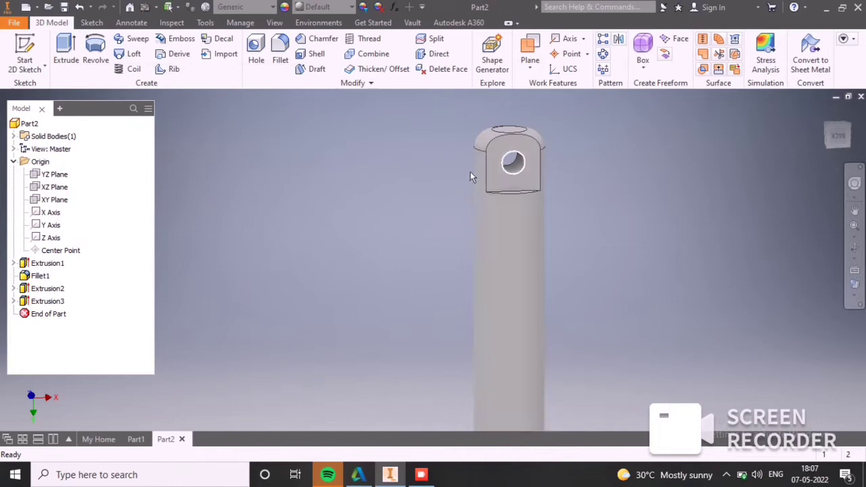
# Step: Start a new sketch on the XY plane and slice the graphics at the sketch plane
pyautogui.click(49, 201)
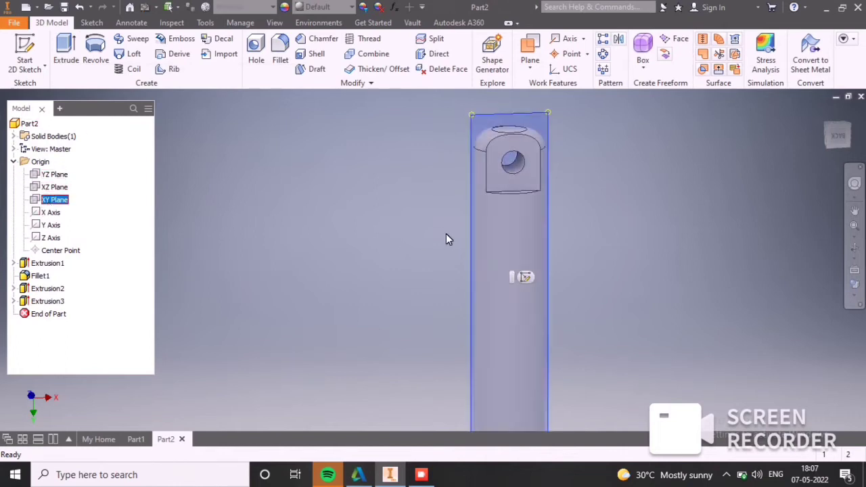
pyautogui.click(527, 277)
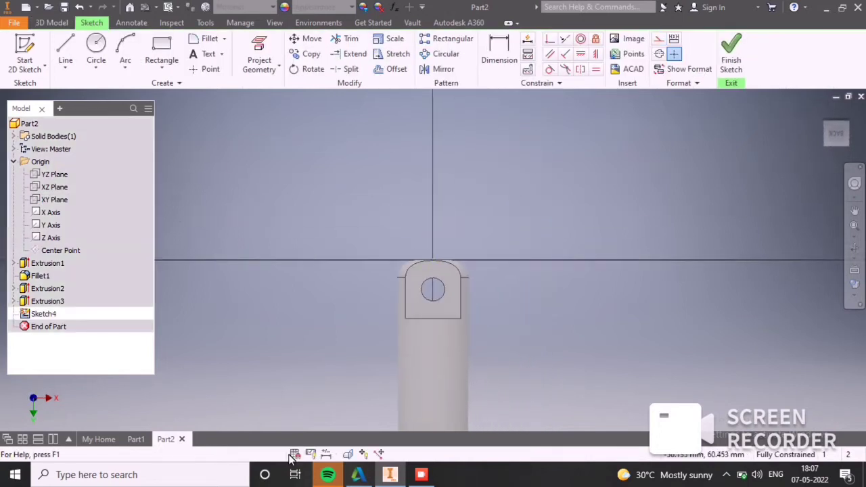
pyautogui.click(346, 455)
pyautogui.scroll(3, 408, 298)
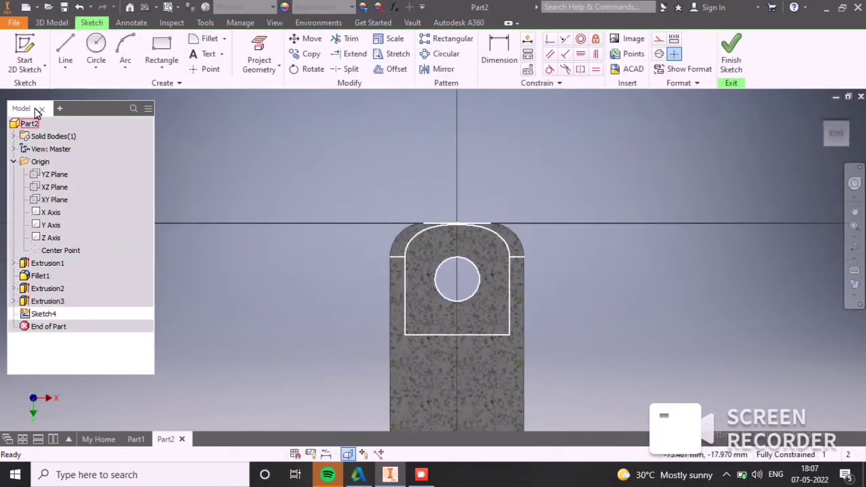
# Step: Draw an 18 mm diameter circle concentric with the hole
pyautogui.click(96, 53)
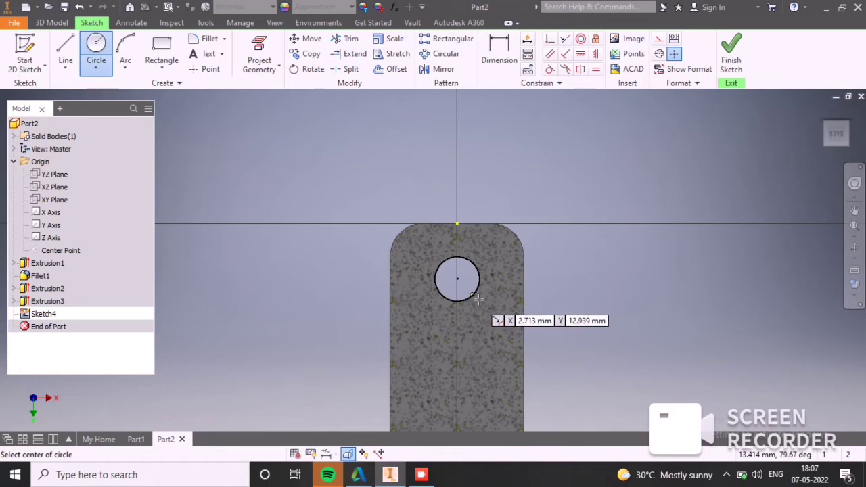
pyautogui.click(457, 278)
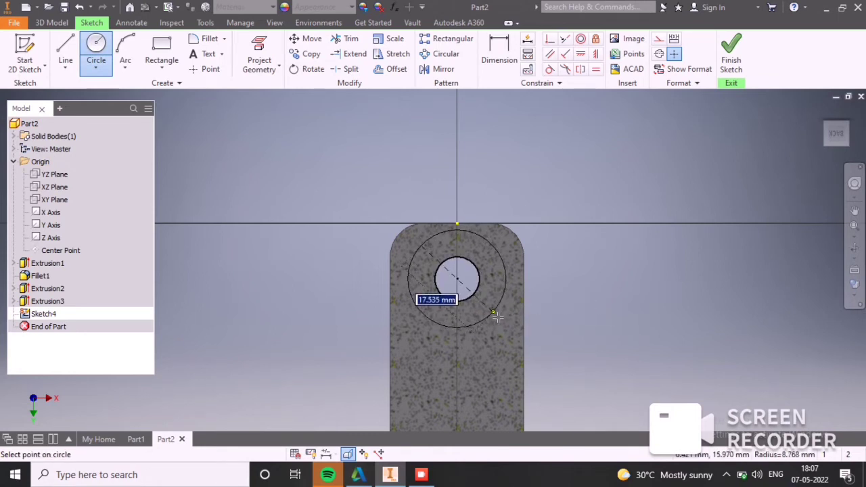
pyautogui.write('2')
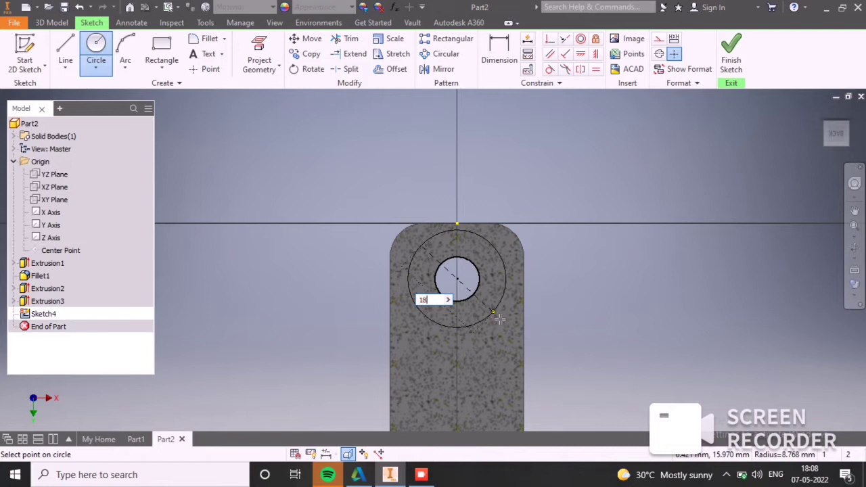
pyautogui.press('Return')
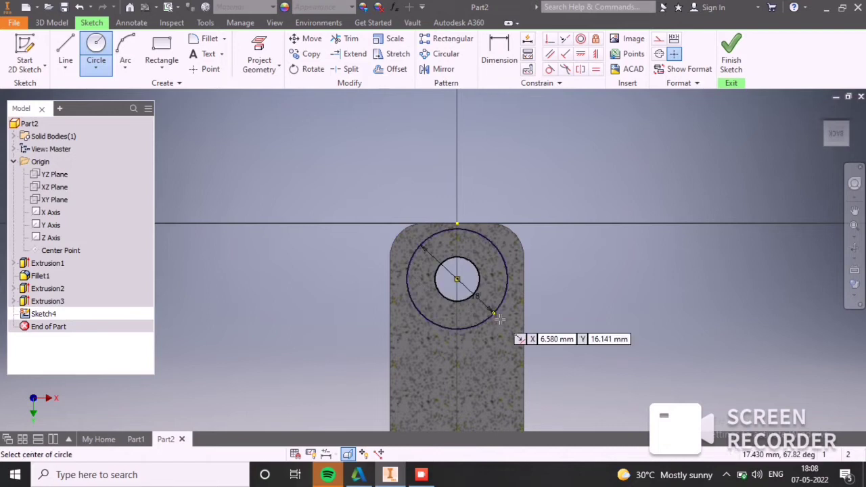
# Step: Finish the sketch and extrude the ring around the hole symmetrically by 25 mm
pyautogui.click(731, 53)
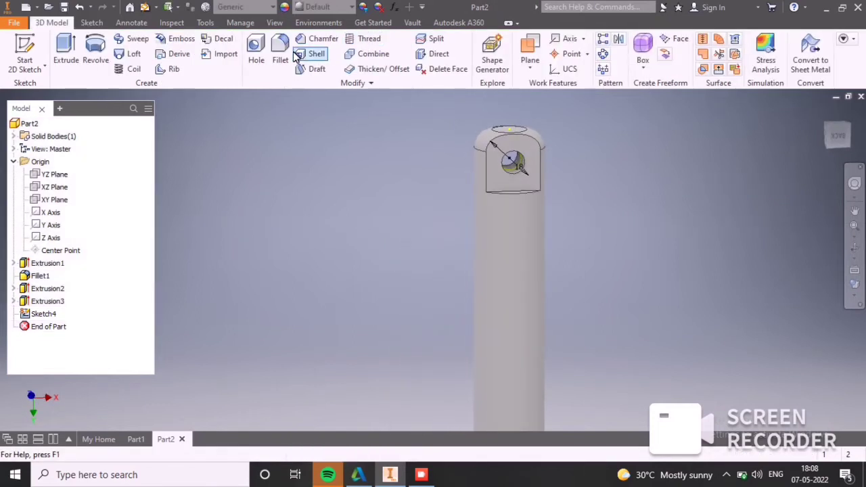
pyautogui.click(521, 148)
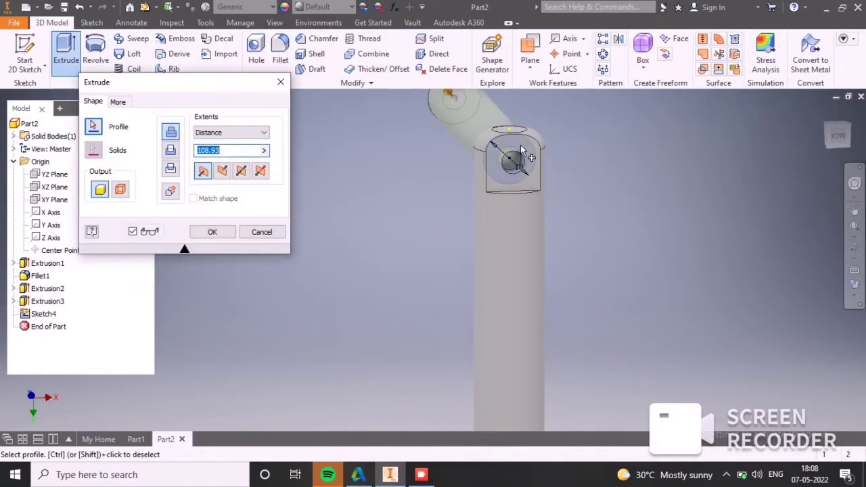
pyautogui.click(241, 172)
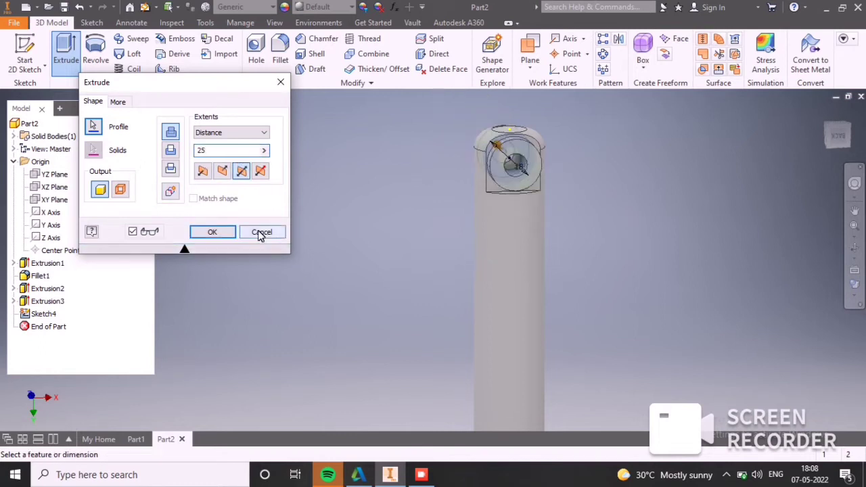
pyautogui.click(226, 234)
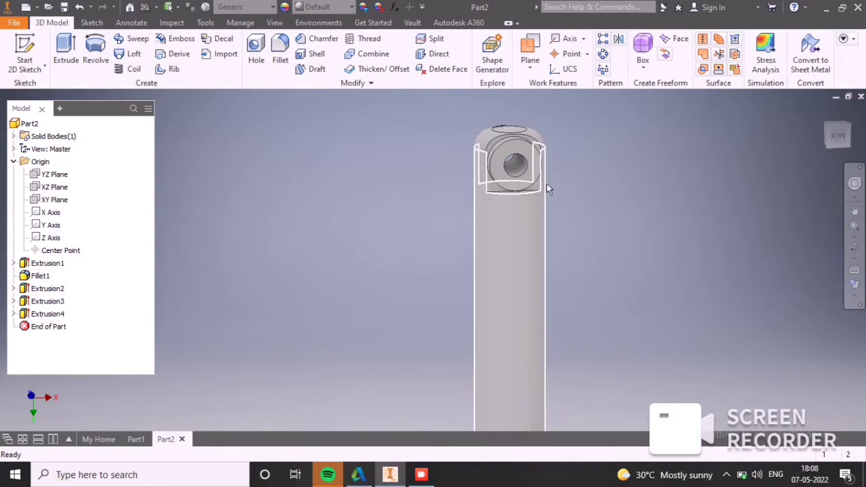
# Step: Start a new sketch on the cylinder's plain circular end face, opposite the filleted end
pyautogui.scroll(2, 514, 206)
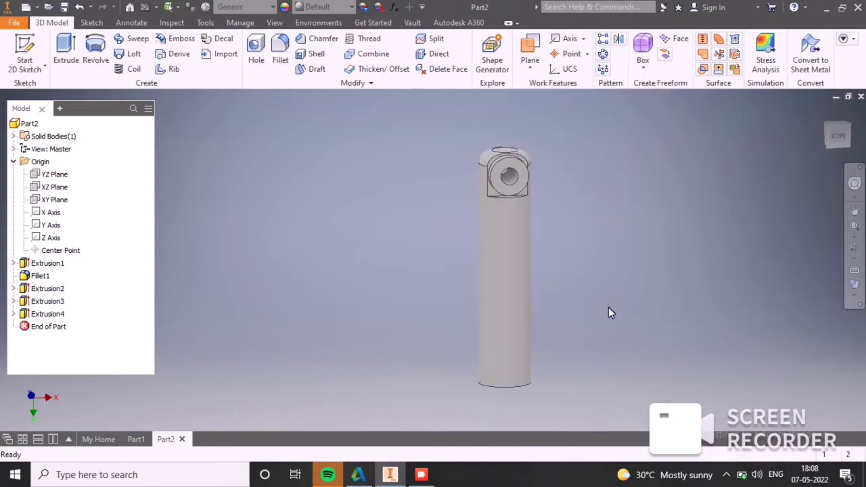
pyautogui.keyDown('shift'); pyautogui.moveTo(591, 257); pyautogui.dragTo(589, 199, button='middle'); pyautogui.keyUp('shift')
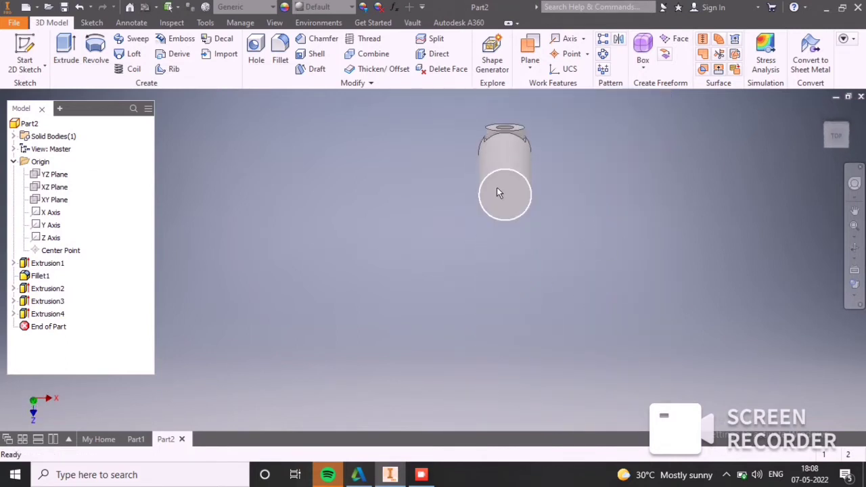
pyautogui.click(497, 186)
pyautogui.click(586, 176)
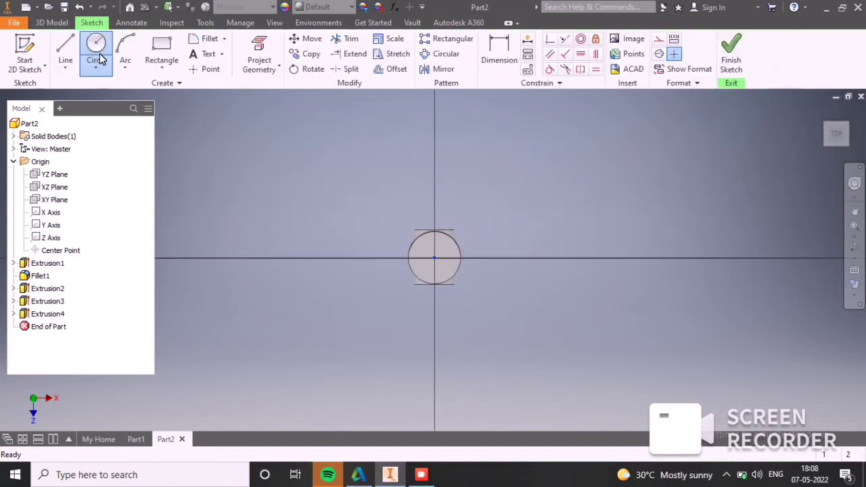
# Step: Draw a 27 mm diameter circle centred on the cylinder's end face
pyautogui.click(98, 44)
pyautogui.click(433, 260)
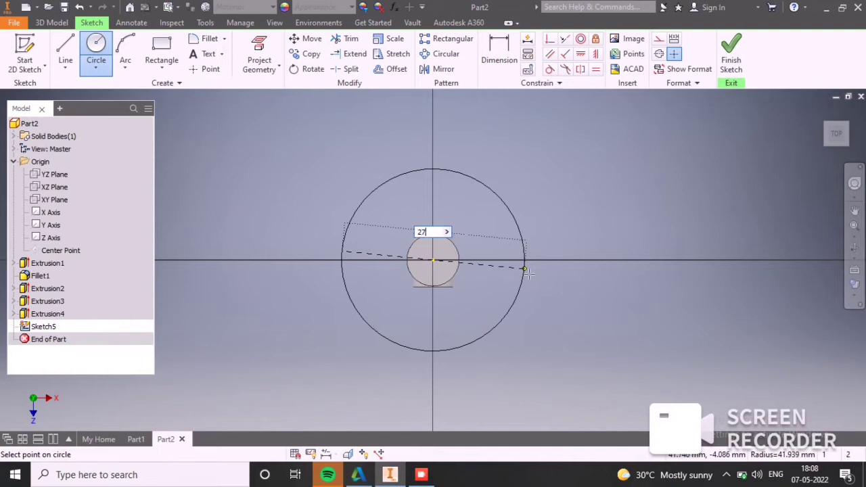
pyautogui.press('Return')
pyautogui.scroll(-5, 506, 268)
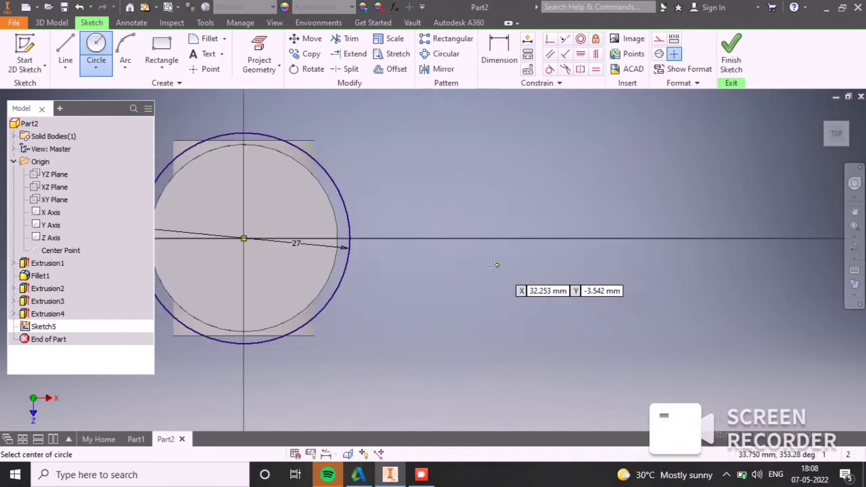
pyautogui.moveTo(433, 219); pyautogui.dragTo(524, 309, button='middle')
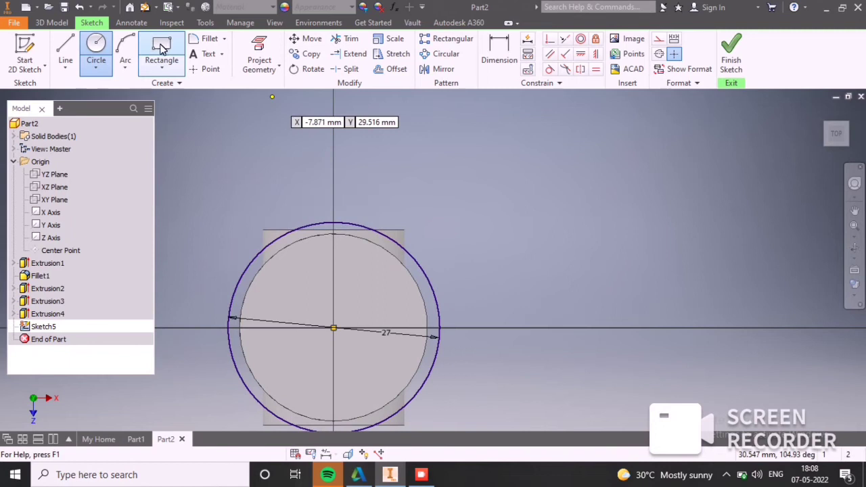
# Step: Project the cylinder's circular edge into the sketch and finish the sketch
pyautogui.click(259, 53)
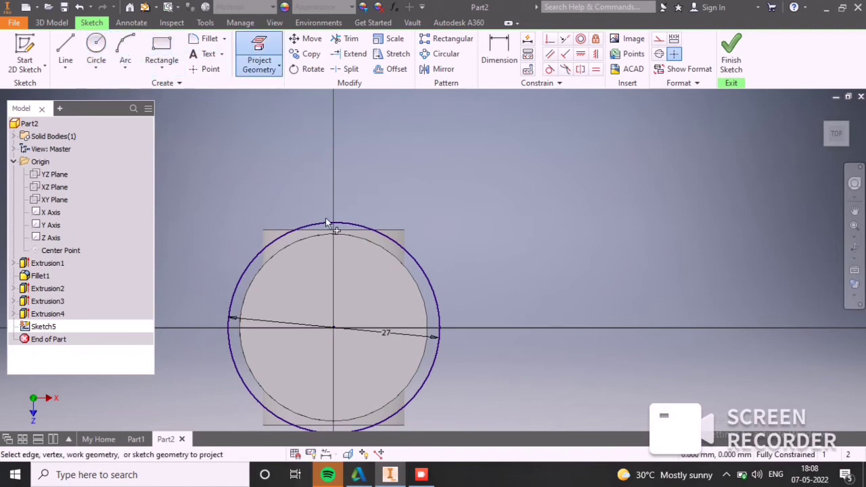
pyautogui.click(328, 236)
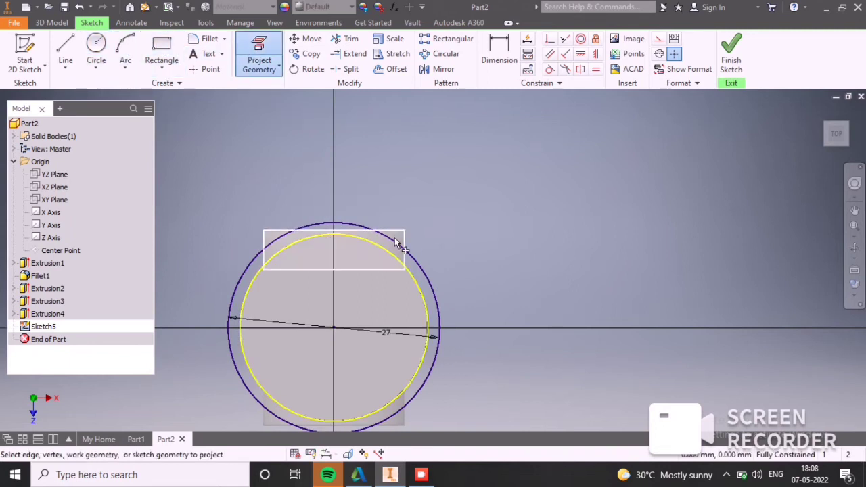
pyautogui.click(728, 60)
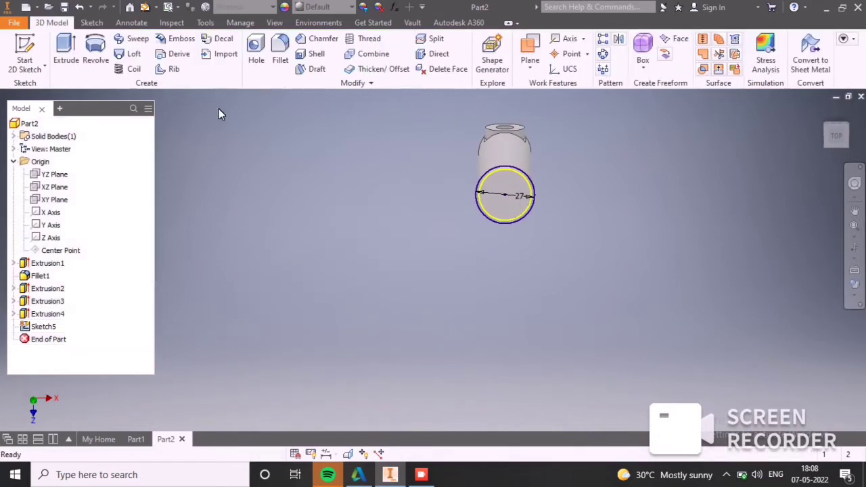
# Step: Extrude the ring between the two circles 80.93 mm back along the cylinder, joined to the body
pyautogui.click(66, 51)
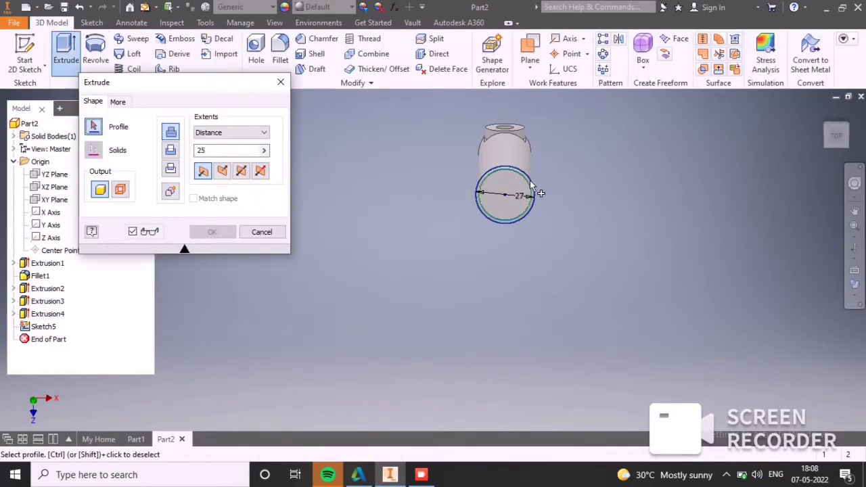
pyautogui.scroll(5, 572, 188)
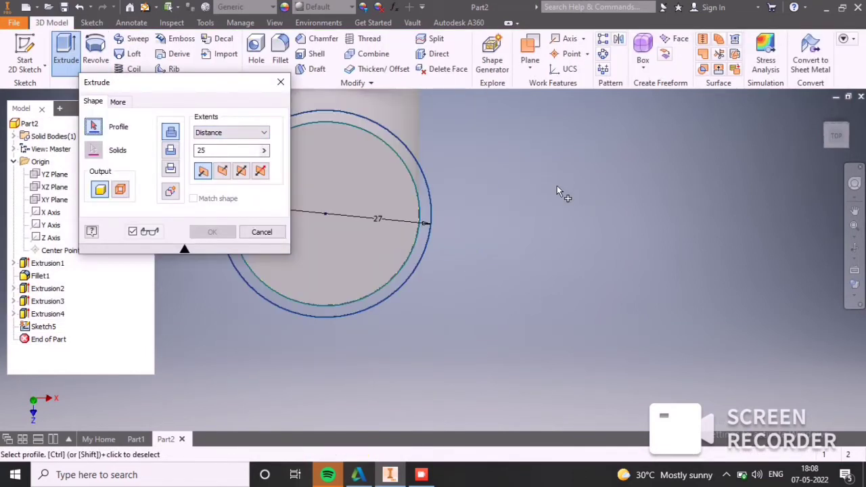
pyautogui.doubleClick(227, 152)
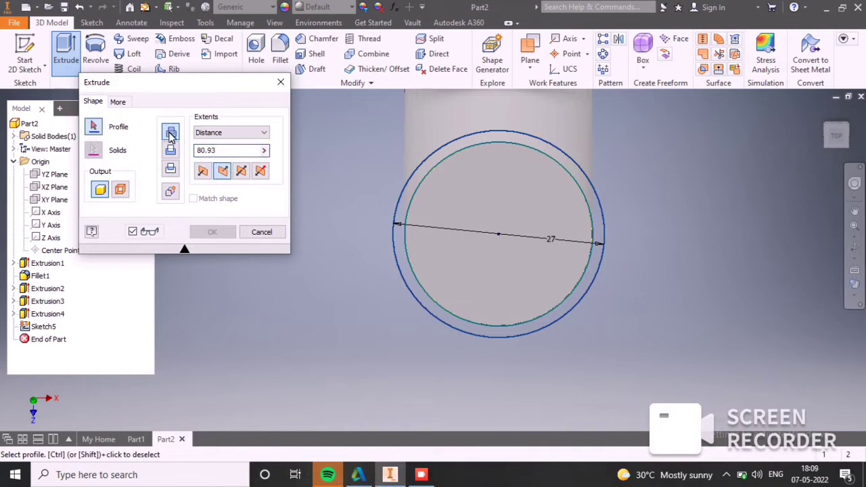
pyautogui.click(456, 148)
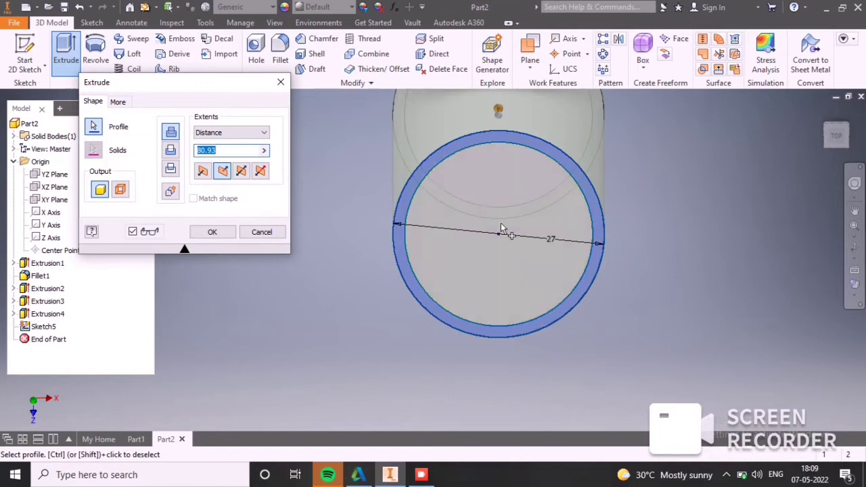
pyautogui.scroll(-5, 496, 255)
pyautogui.click(220, 233)
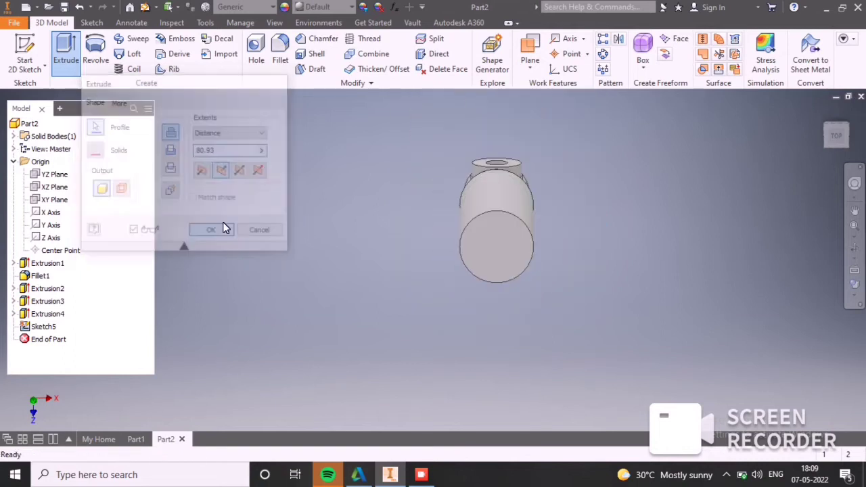
# Step: Start a new sketch on the cylinder's plain end face
pyautogui.click(491, 248)
pyautogui.click(577, 238)
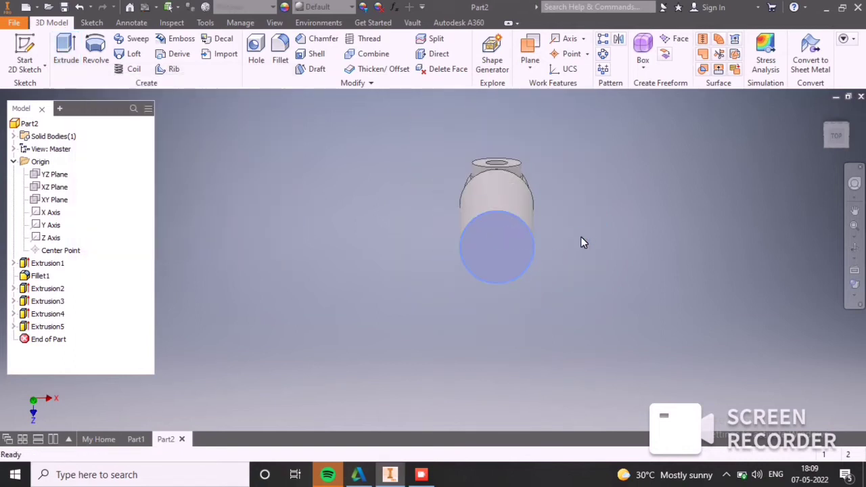
pyautogui.click(96, 53)
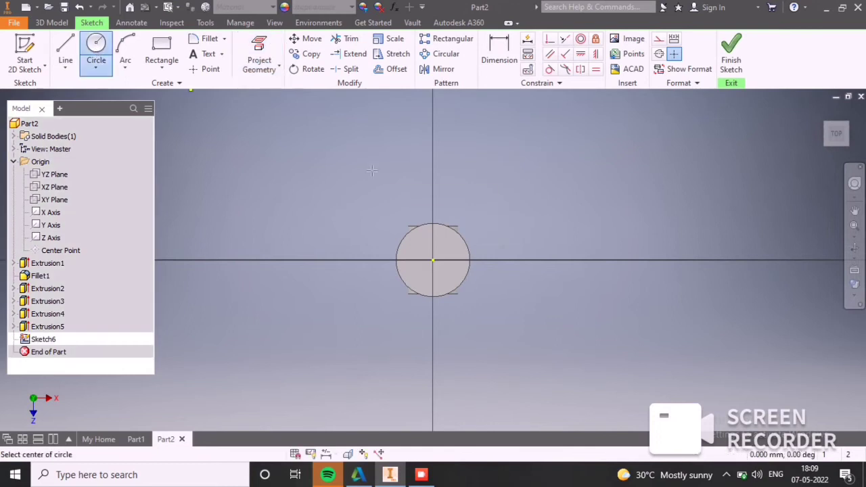
pyautogui.click(433, 260)
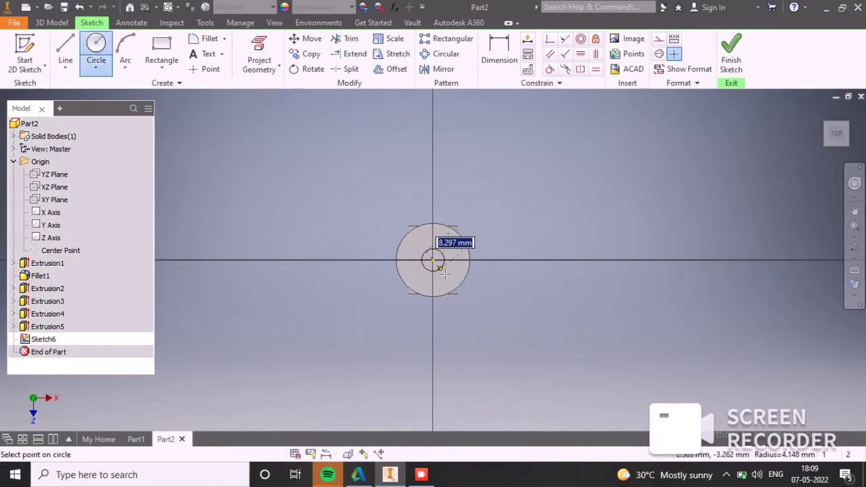
pyautogui.write('10')
pyautogui.press('Return')
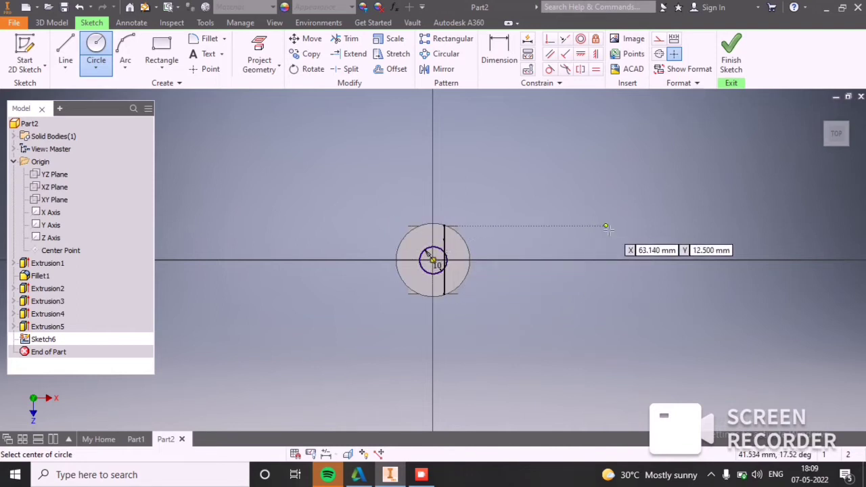
pyautogui.scroll(4, 458, 251)
pyautogui.scroll(-2, 458, 252)
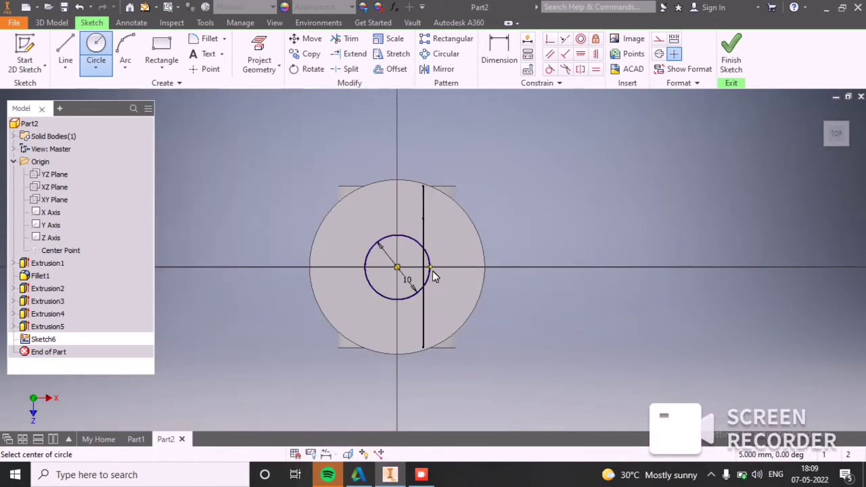
pyautogui.press('Escape')
# Step: Draw a 10 mm diameter centre-point circle at the centre of the end face
pyautogui.click(96, 68)
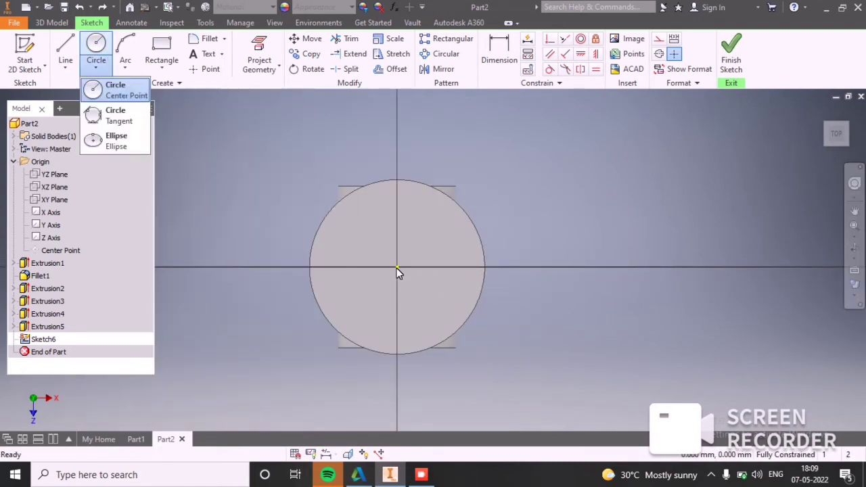
pyautogui.click(132, 90)
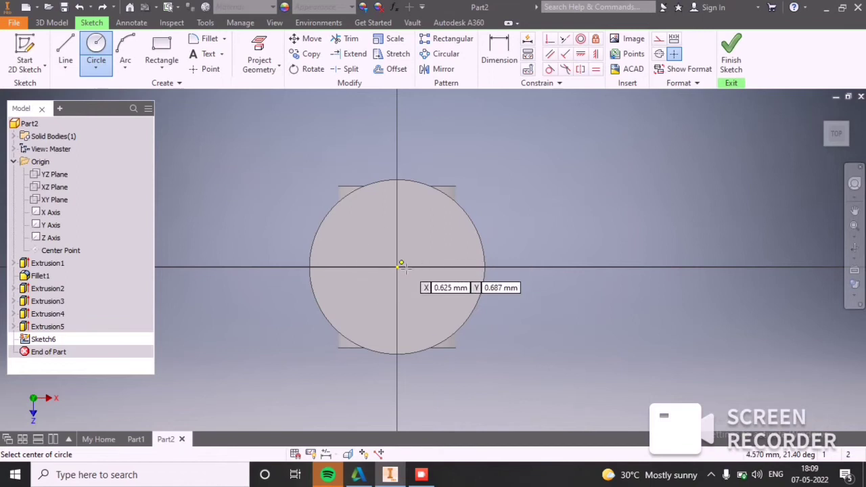
pyautogui.click(397, 267)
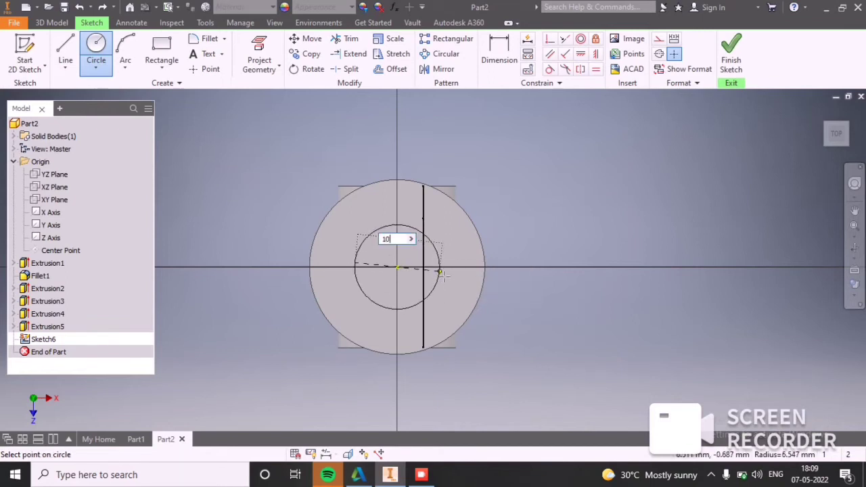
pyautogui.write('10')
pyautogui.press('Return')
# Step: Finish the sketch and extrude the 10 mm circle as a 70 mm deep cut into the cylinder
pyautogui.scroll(-3, 477, 211)
pyautogui.scroll(2, 479, 212)
pyautogui.moveTo(499, 246)
pyautogui.keyDown('shift'); pyautogui.mouseDown(button='middle')
pyautogui.moveTo(494, 261)
pyautogui.moveTo(503, 237)
pyautogui.moveTo(512, 242)
pyautogui.mouseUp(button='middle'); pyautogui.keyUp('shift')
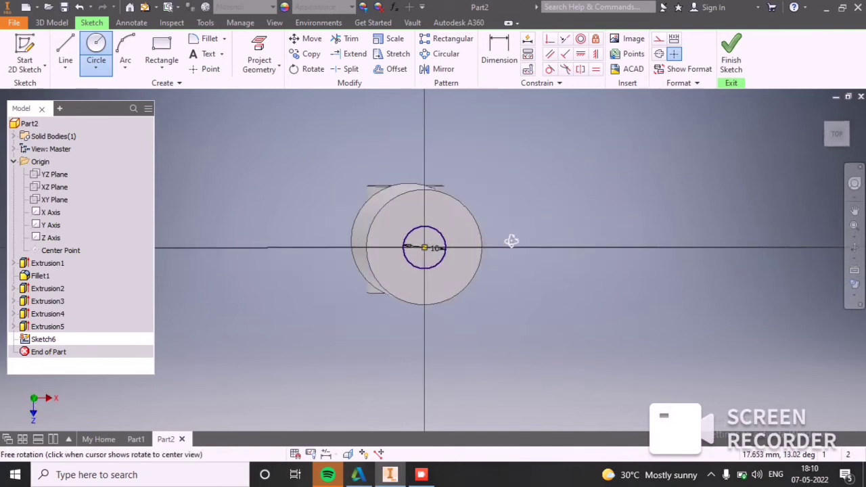
pyautogui.click(729, 51)
pyautogui.click(66, 51)
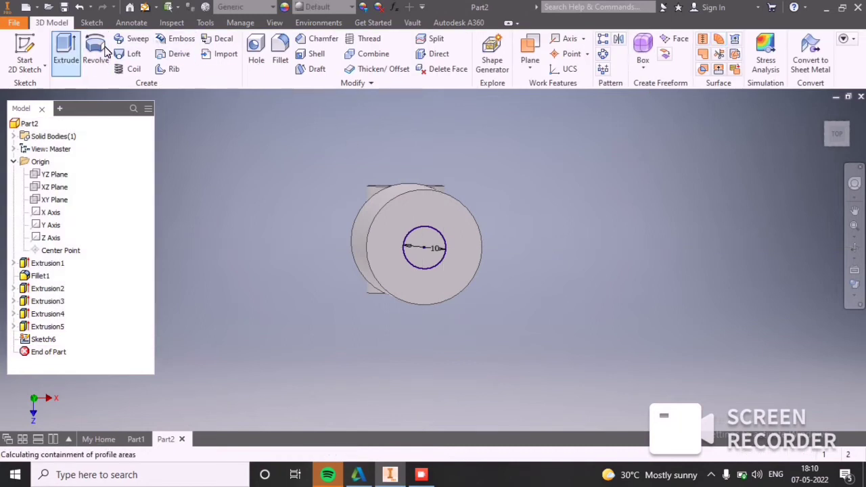
pyautogui.click(170, 150)
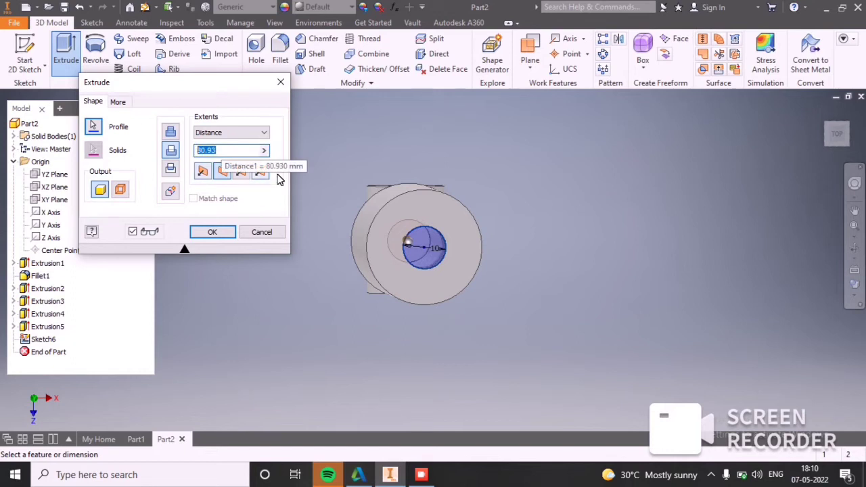
pyautogui.write('70')
pyautogui.press('Return')
# Step: Start a new sketch on the YZ plane and slice the graphics at the sketch plane
pyautogui.scroll(-2, 460, 262)
pyautogui.keyDown('shift'); pyautogui.moveTo(584, 282); pyautogui.dragTo(544, 320, button='middle'); pyautogui.keyUp('shift')
pyautogui.scroll(3, 544, 321)
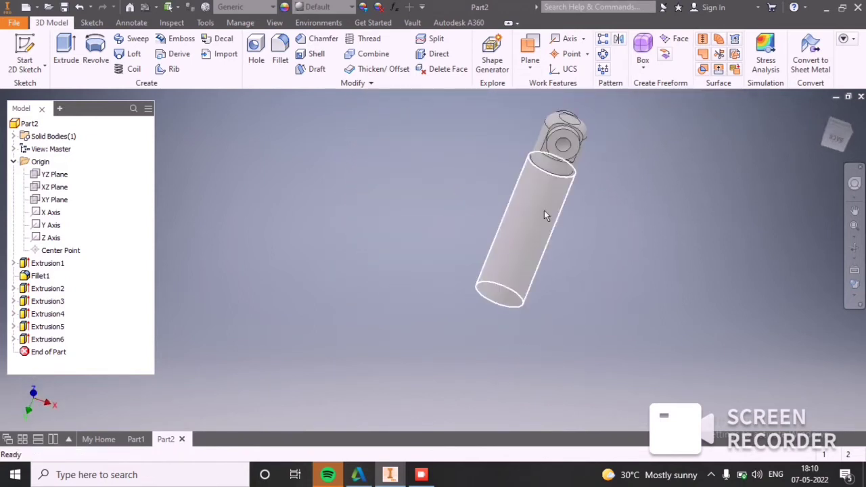
pyautogui.click(60, 175)
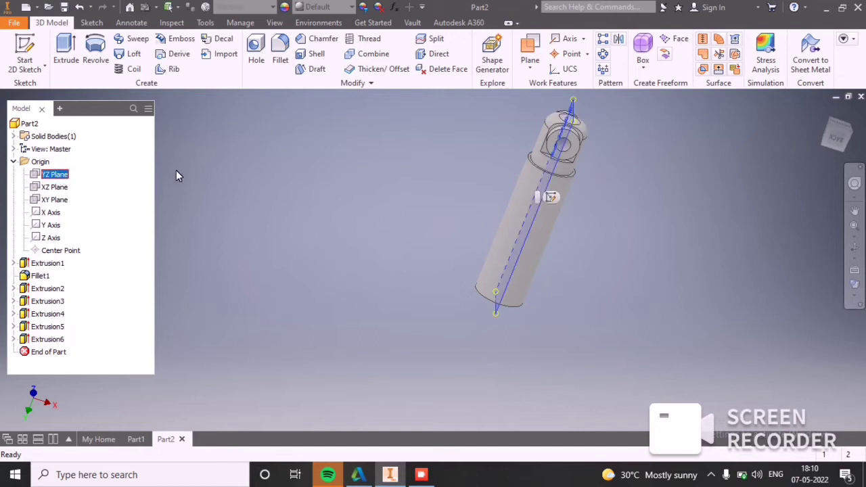
pyautogui.click(555, 198)
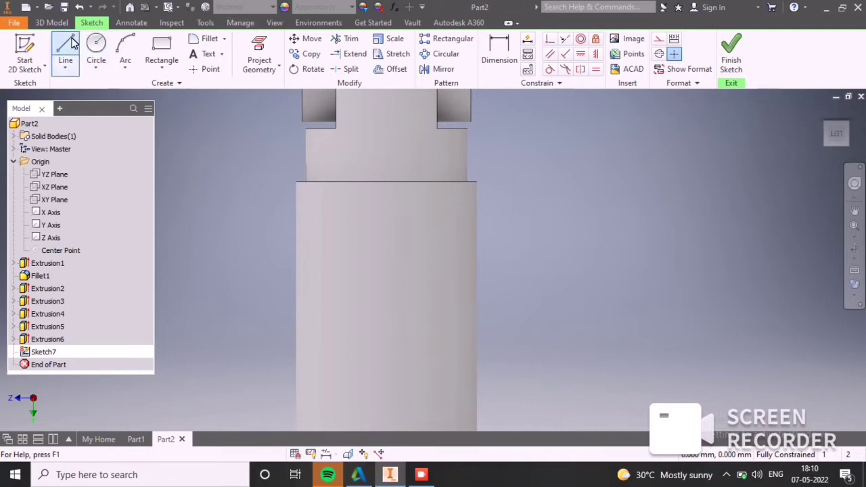
pyautogui.click(352, 453)
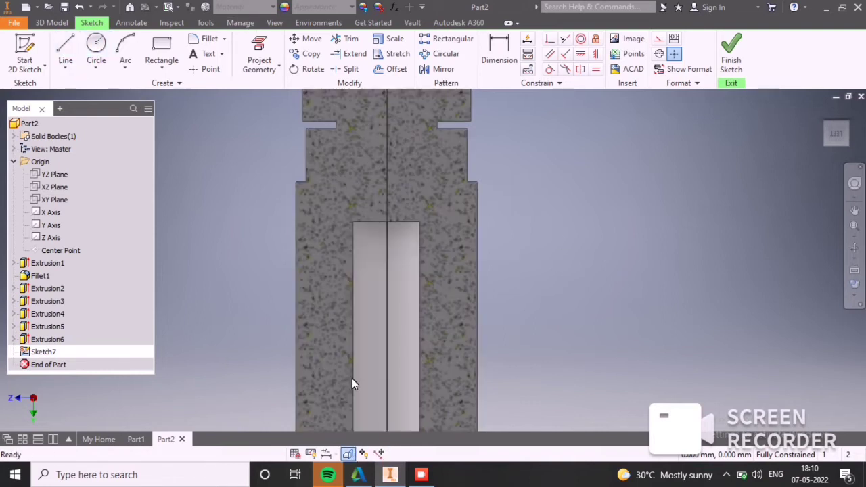
# Step: Draw a small closed triangle beside the part with a 2 mm vertical side and its tip pointing toward the body
pyautogui.click(77, 55)
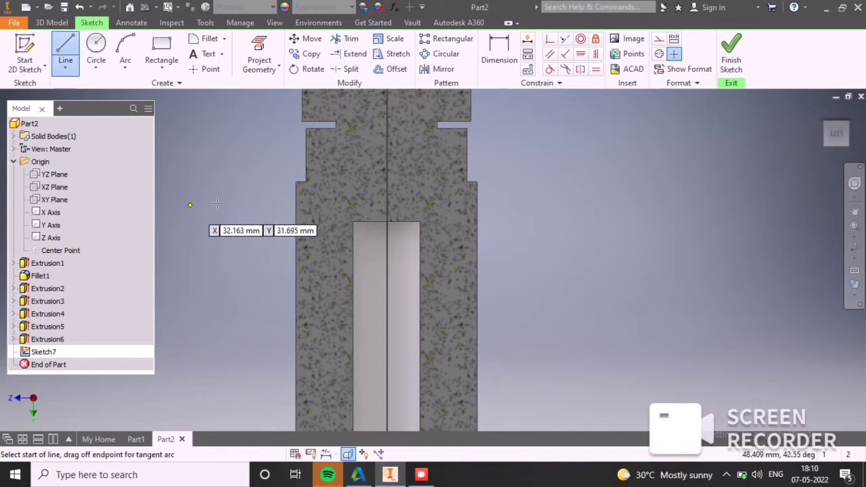
pyautogui.click(213, 168)
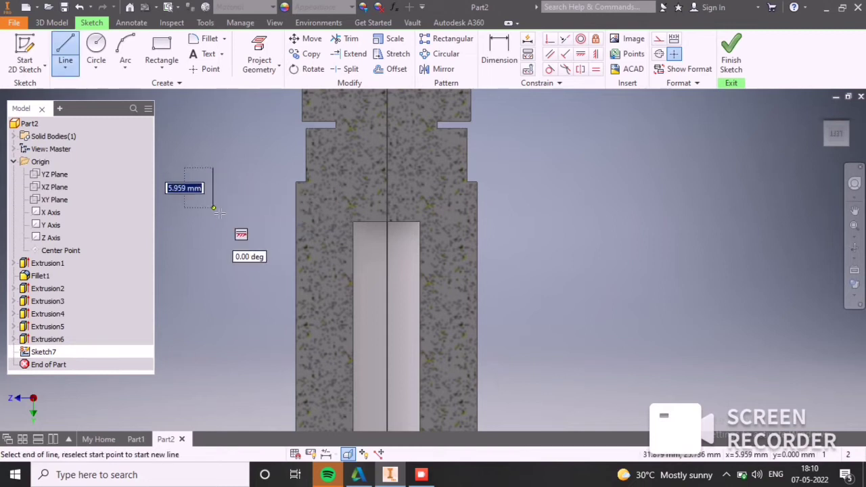
pyautogui.click(213, 179)
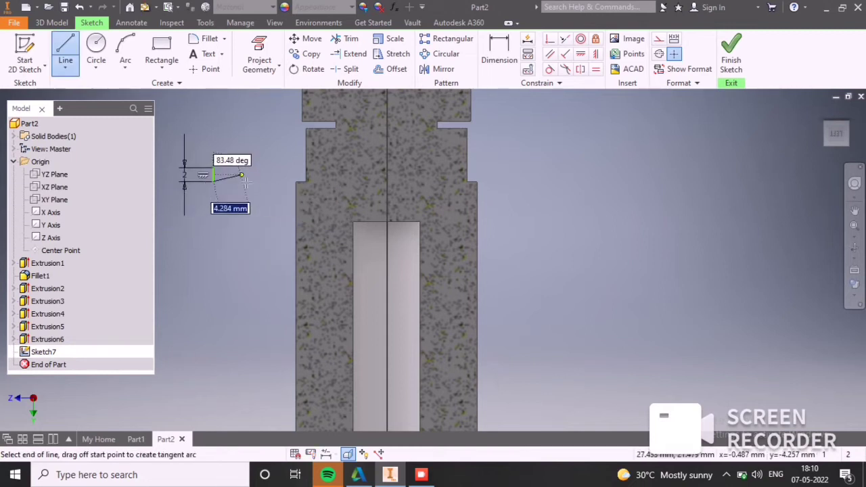
pyautogui.scroll(-1, 218, 175)
pyautogui.scroll(4, 219, 176)
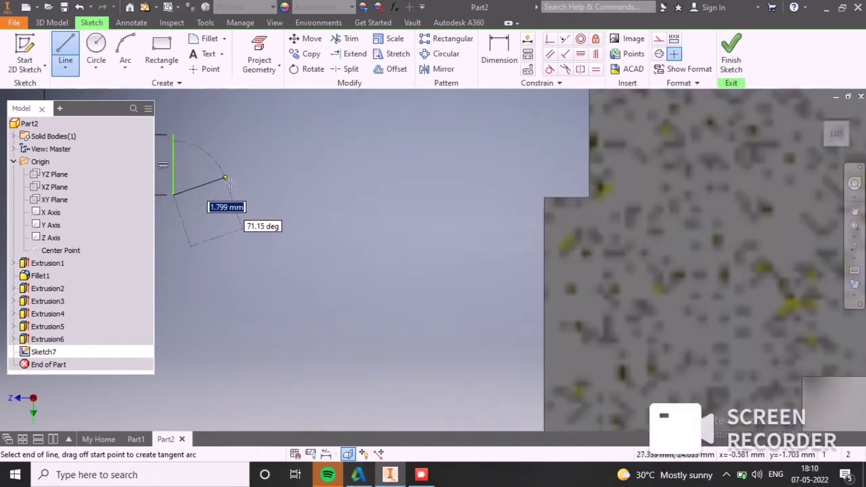
pyautogui.click(219, 165)
pyautogui.click(173, 135)
pyautogui.press('Escape')
# Step: Draw a construction line from the midpoint of the triangle's vertical side to its tip
pyautogui.scroll(-4, 260, 156)
pyautogui.scroll(3, 260, 156)
pyautogui.moveTo(292, 180); pyautogui.dragTo(341, 208, button='middle')
pyautogui.click(76, 51)
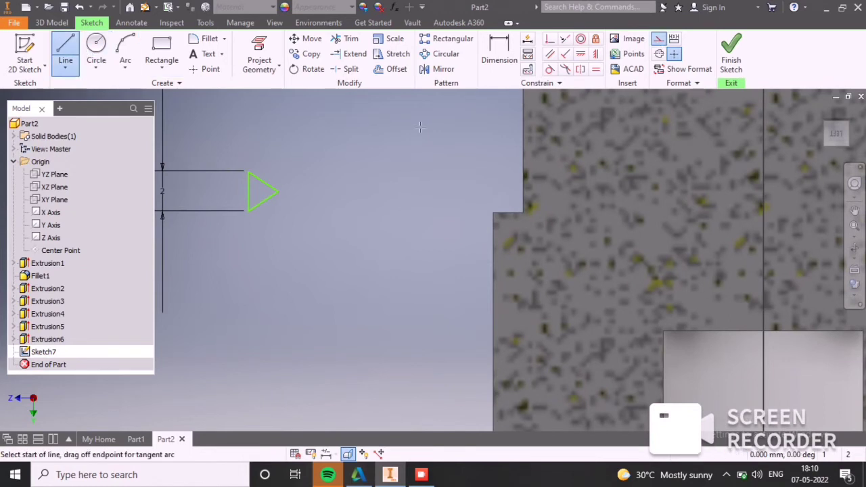
pyautogui.scroll(4, 249, 190)
pyautogui.scroll(-1, 251, 190)
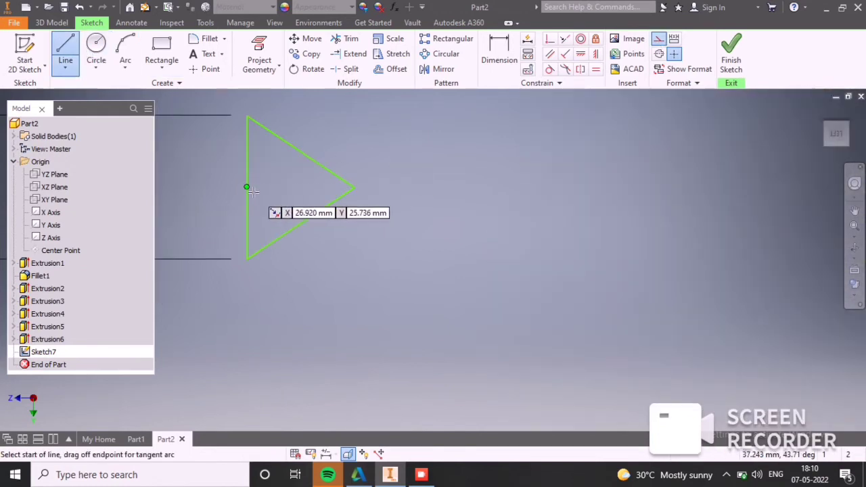
pyautogui.click(248, 188)
pyautogui.click(354, 187)
pyautogui.press('Escape')
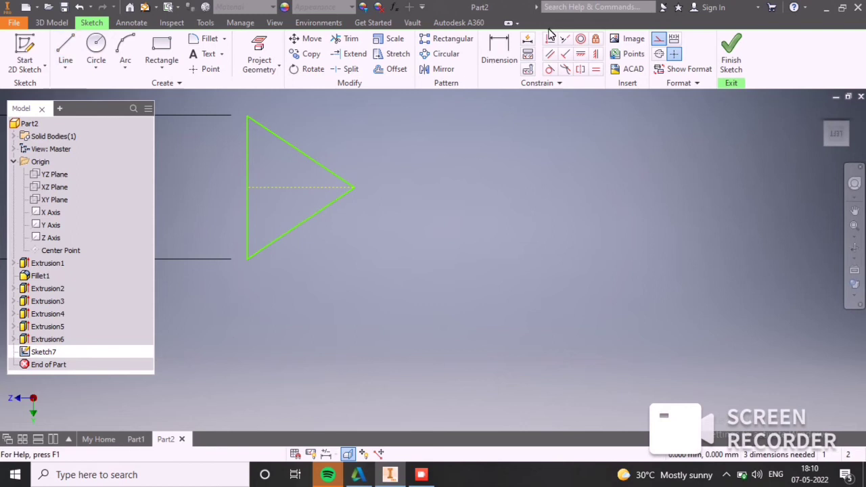
# Step: Try to add a vertical constraint to the triangle's construction midline
pyautogui.click(298, 189)
pyautogui.click(224, 117)
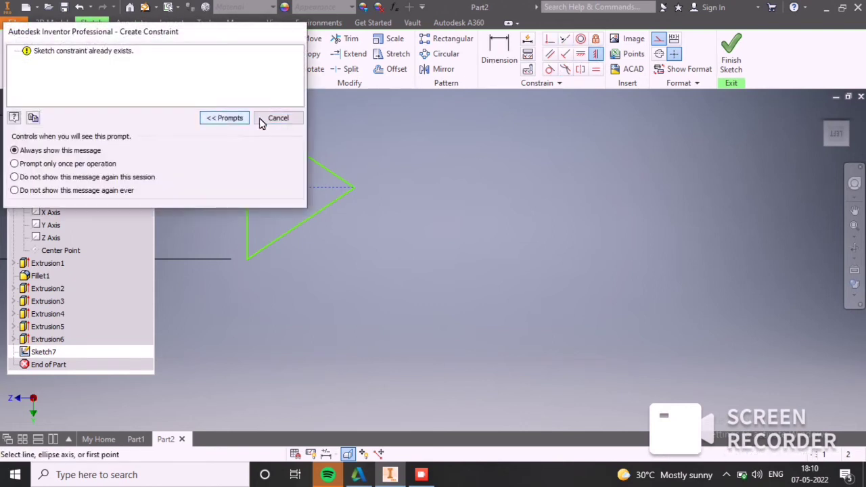
pyautogui.click(262, 120)
# Step: Dimension the angle between the triangle's two sloping sides as 60 degrees
pyautogui.moveTo(354, 157)
pyautogui.mouseDown(button='middle')
pyautogui.moveTo(437, 203)
pyautogui.moveTo(514, 205)
pyautogui.mouseUp(button='middle')
pyautogui.scroll(-2, 515, 203)
pyautogui.click(499, 55)
pyautogui.click(476, 198)
pyautogui.click(481, 243)
pyautogui.click(302, 211)
pyautogui.write('60')
pyautogui.press('Return')
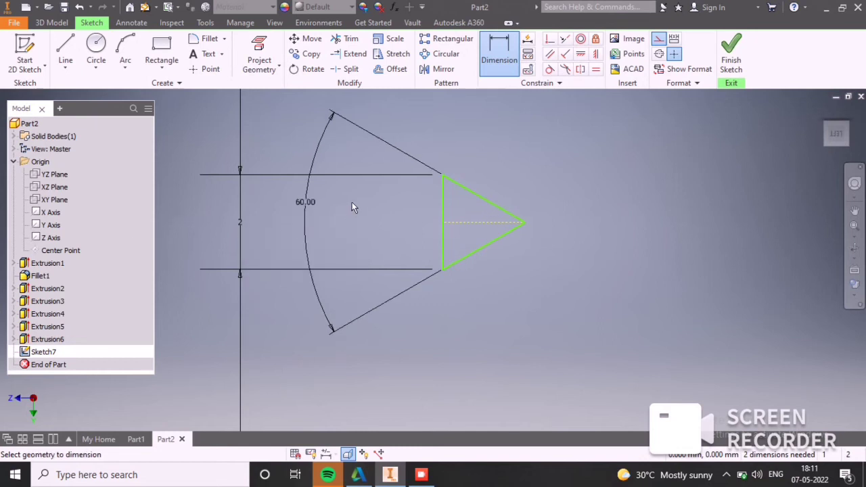
# Step: Draw a construction line about 1.55 mm long along the body's shoulder, starting at its outer corner and running inward
pyautogui.scroll(-5, 352, 202)
pyautogui.scroll(3, 508, 189)
pyautogui.click(65, 53)
pyautogui.scroll(4, 514, 248)
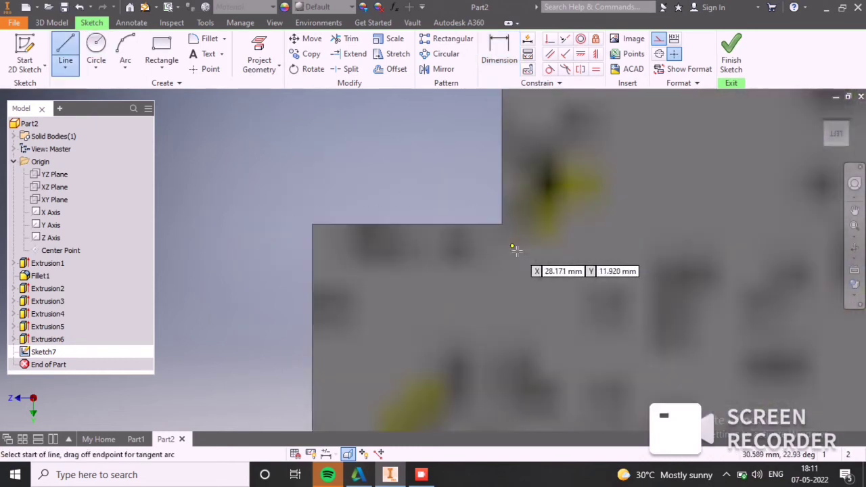
pyautogui.click(313, 225)
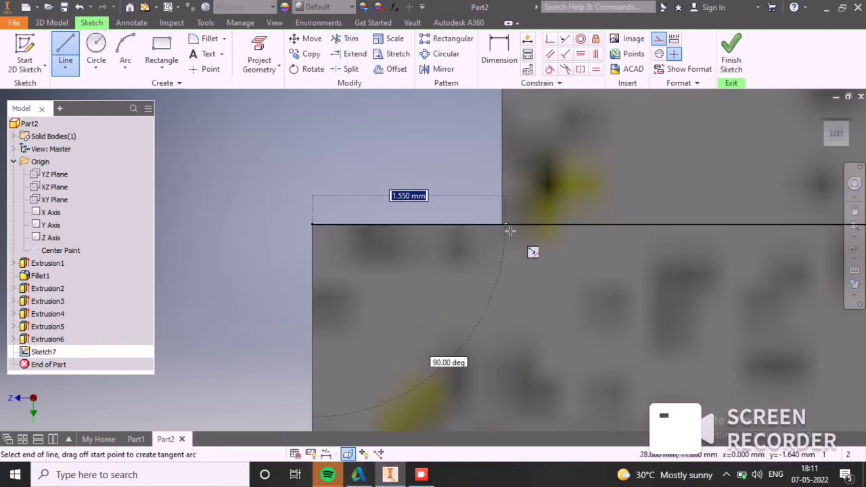
pyautogui.click(506, 225)
pyautogui.press('Escape')
pyautogui.scroll(-5, 316, 178)
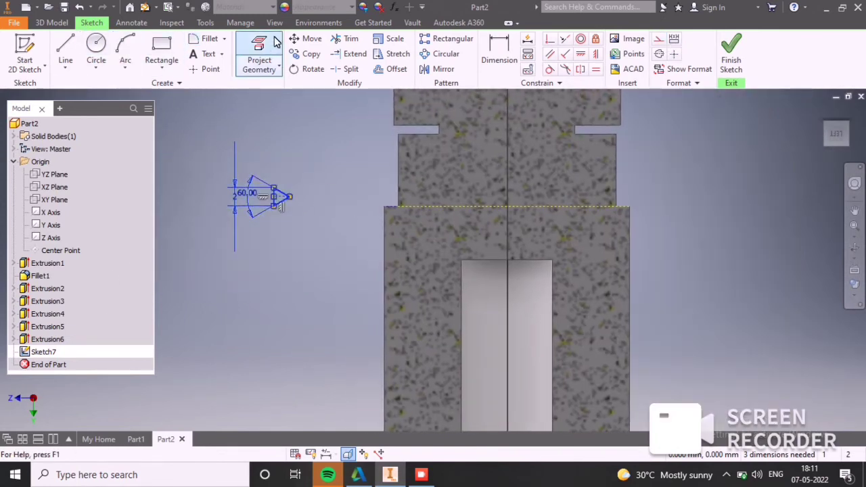
# Step: Move the triangle from the midpoint of its vertical side onto the outer corner of the body's shoulder
pyautogui.click(310, 40)
pyautogui.scroll(4, 271, 200)
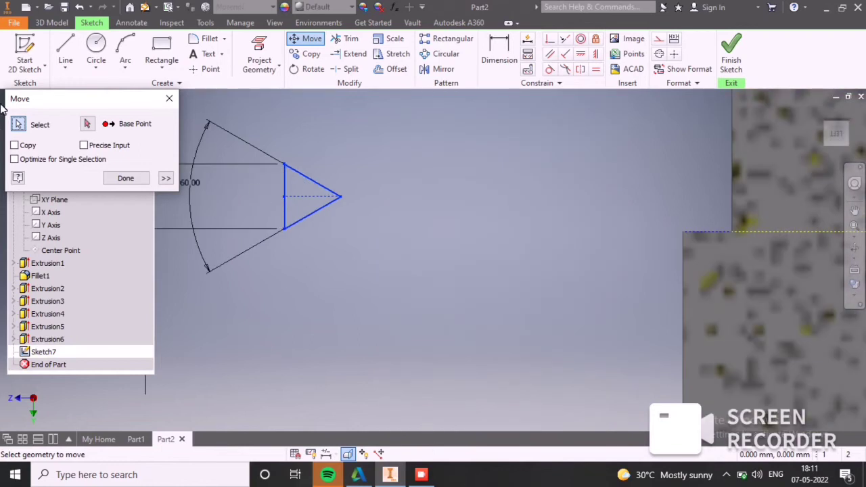
pyautogui.click(88, 123)
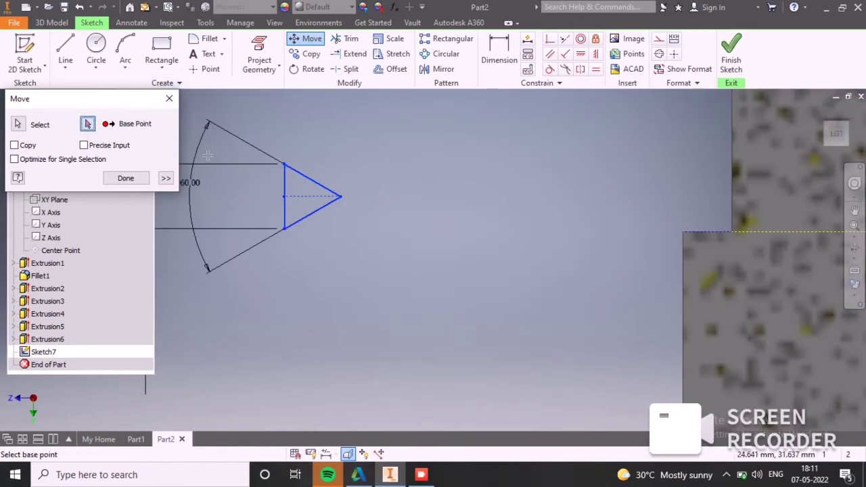
pyautogui.click(285, 197)
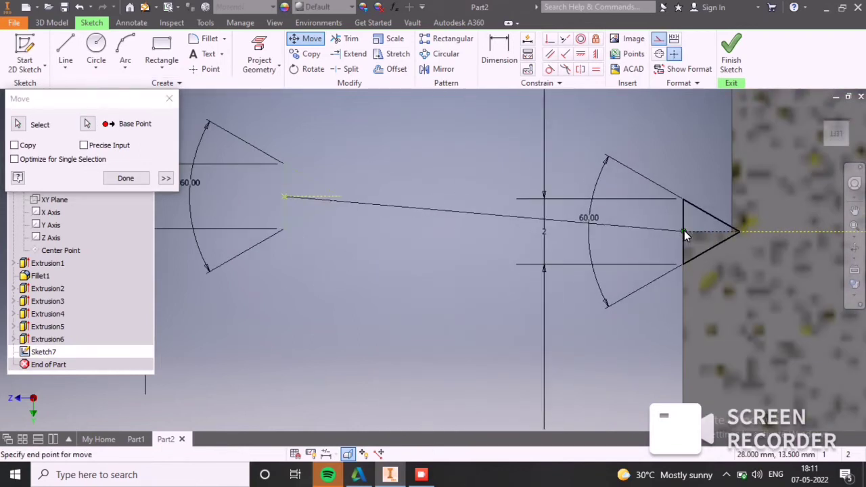
pyautogui.click(684, 231)
pyautogui.scroll(-3, 627, 159)
pyautogui.scroll(5, 627, 159)
pyautogui.scroll(-4, 626, 158)
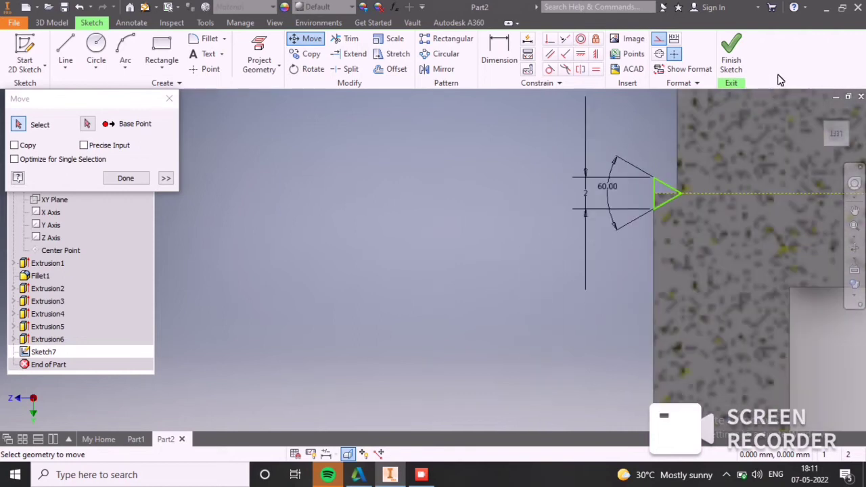
# Step: Auto-dimension the sketch with both dimensions and constraints, and finish the sketch
pyautogui.click(527, 40)
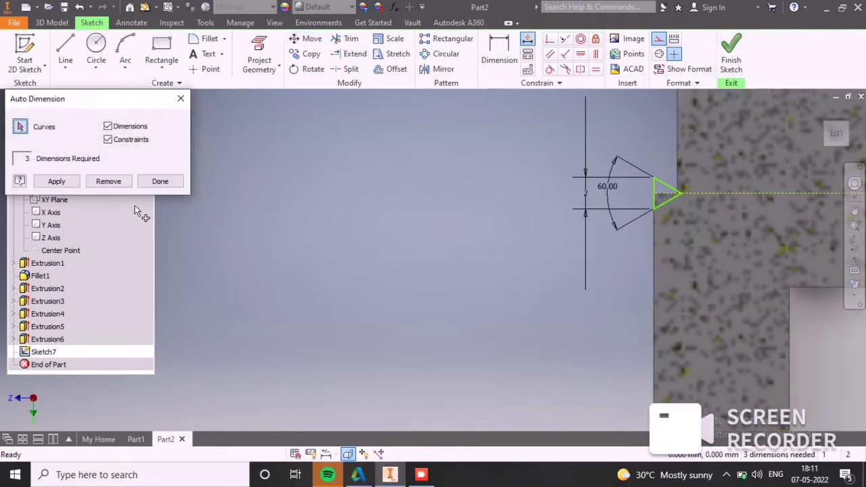
pyautogui.click(54, 182)
pyautogui.click(160, 181)
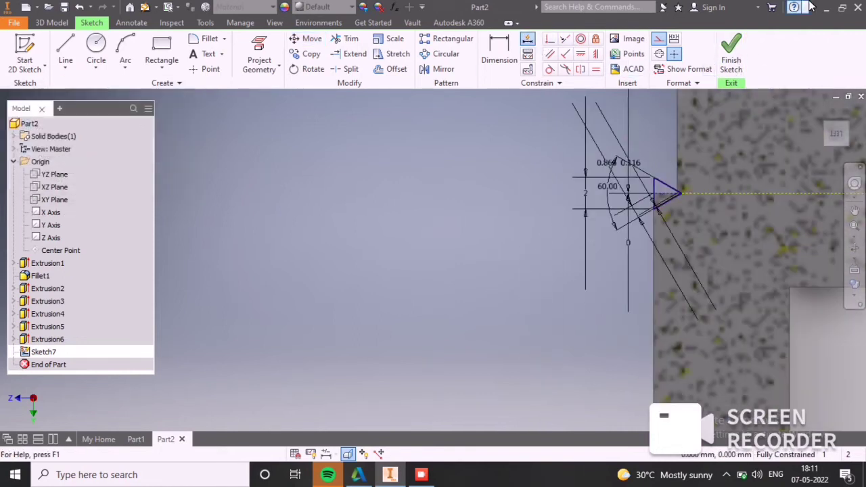
pyautogui.click(734, 53)
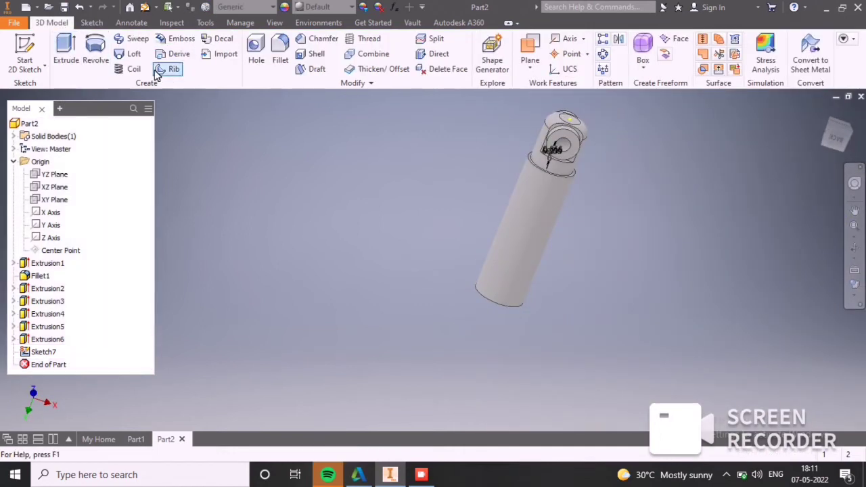
# Step: Start a Coil from the triangular profile with the origin Y Axis as its axis
pyautogui.click(130, 68)
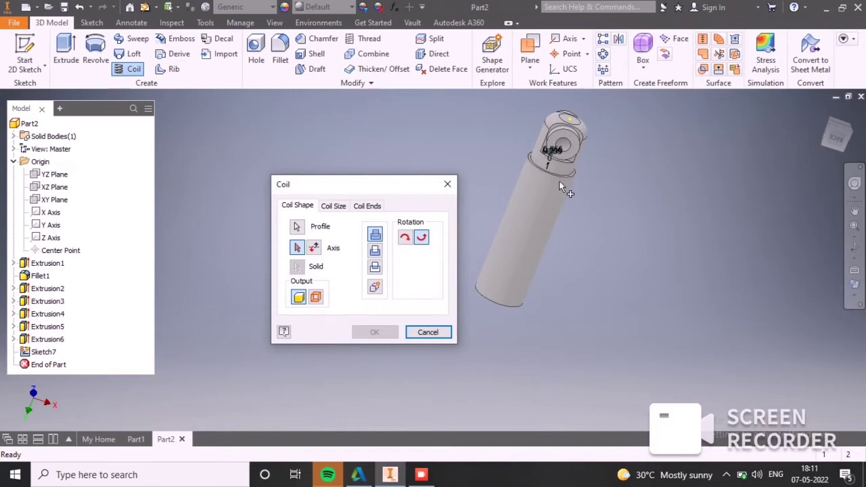
pyautogui.scroll(4, 559, 181)
pyautogui.keyDown('shift'); pyautogui.moveTo(615, 172); pyautogui.dragTo(466, 198, button='middle'); pyautogui.keyUp('shift')
pyautogui.scroll(-5, 464, 152)
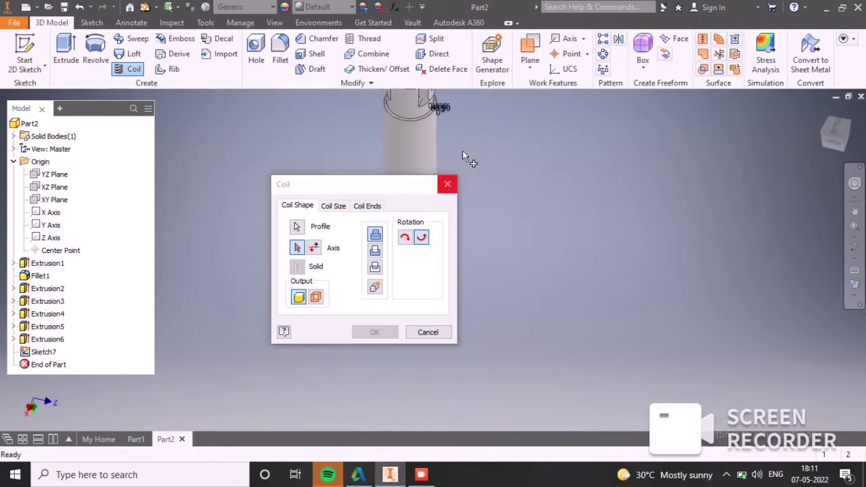
pyautogui.moveTo(533, 115); pyautogui.dragTo(632, 203, button='middle')
pyautogui.scroll(5, 740, 212)
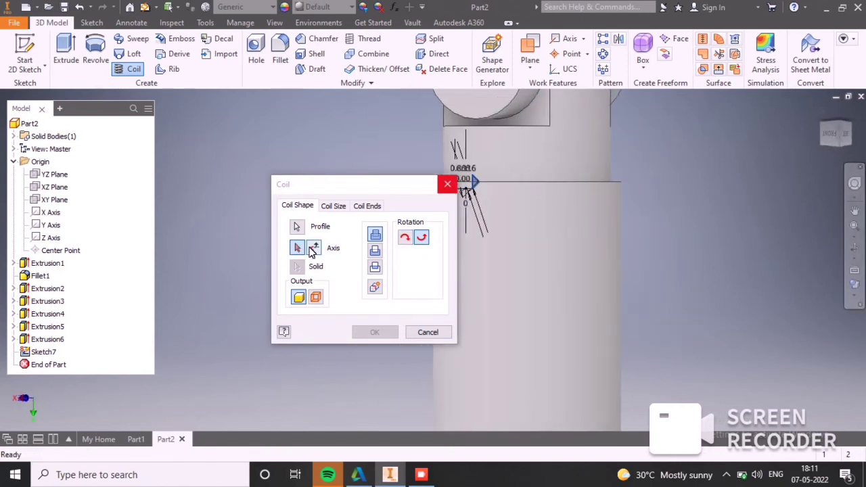
pyautogui.click(295, 248)
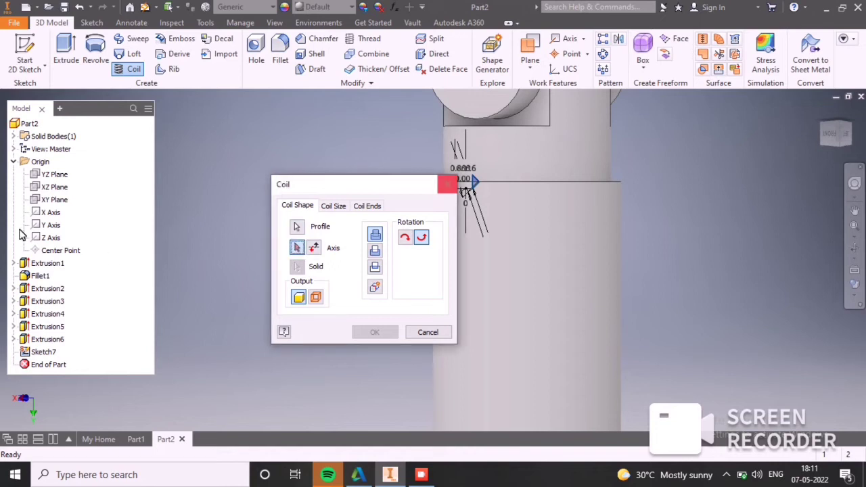
pyautogui.click(38, 227)
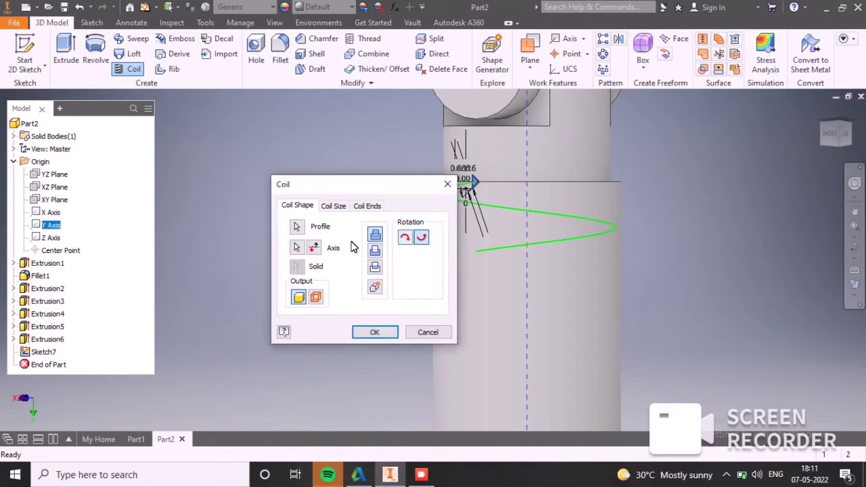
# Step: Define the coil by Pitch and Height with a 3 mm pitch and 50 mm height, and cut it into the body
pyautogui.click(333, 206)
pyautogui.click(377, 237)
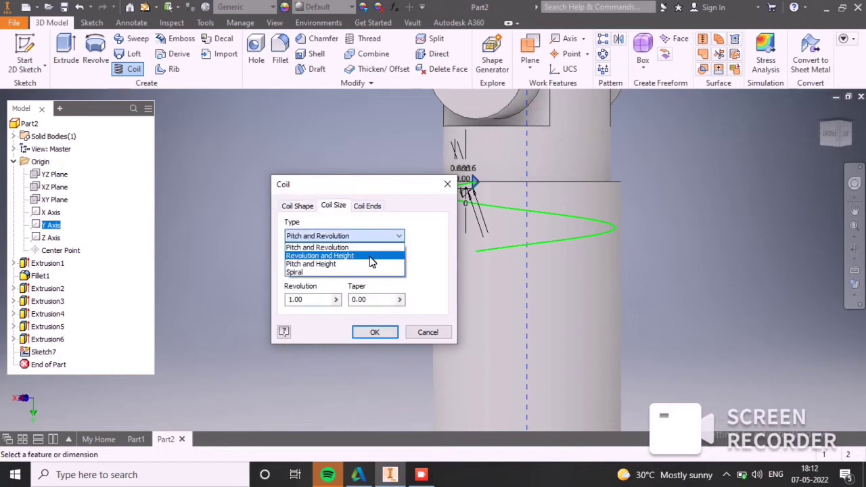
pyautogui.click(372, 266)
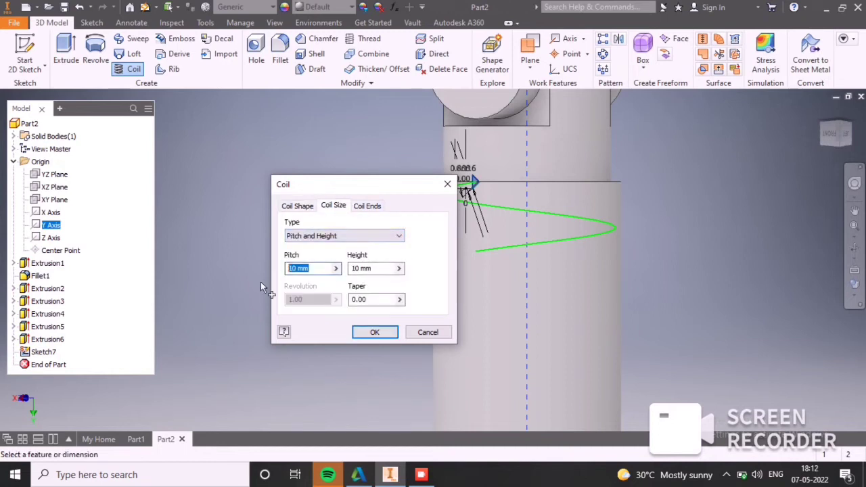
pyautogui.write('3')
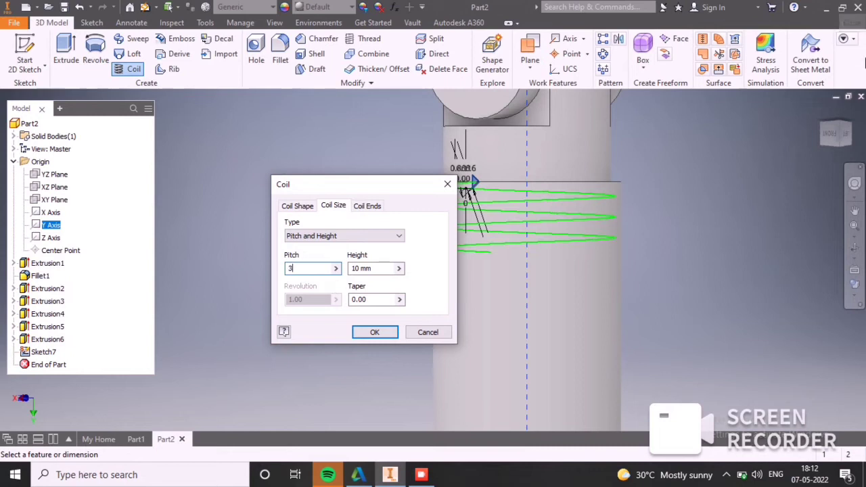
pyautogui.write('50')
pyautogui.click(374, 333)
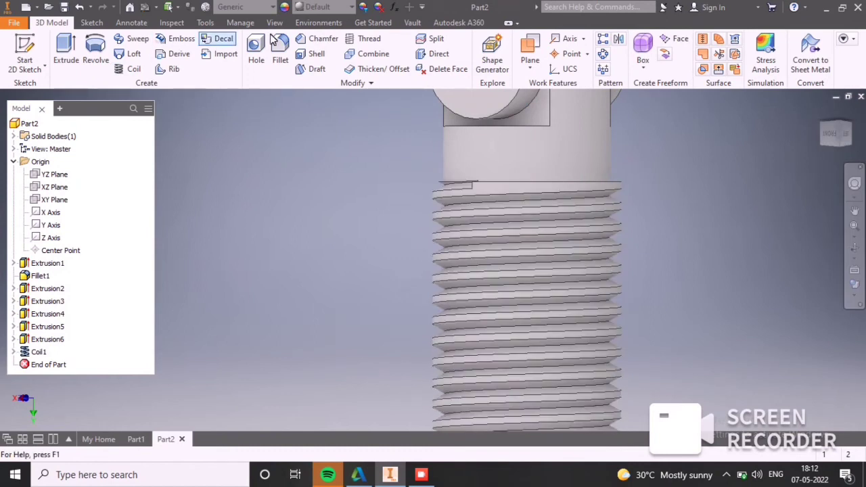
pyautogui.click(280, 52)
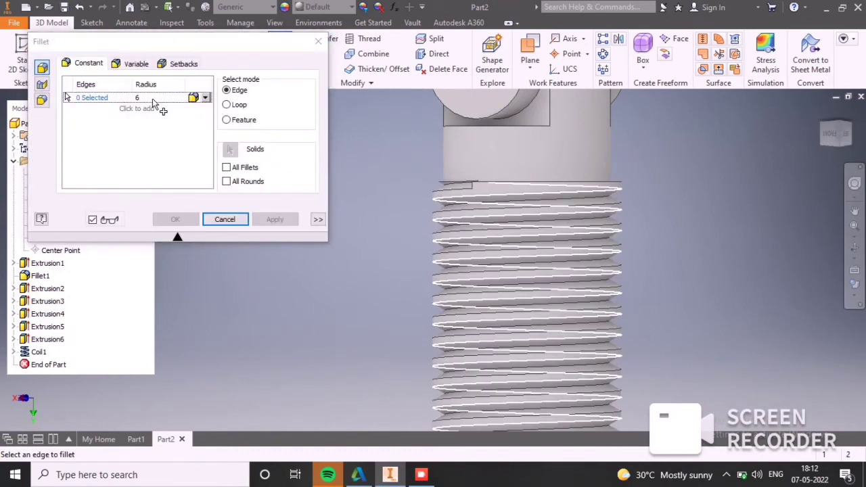
pyautogui.click(458, 195)
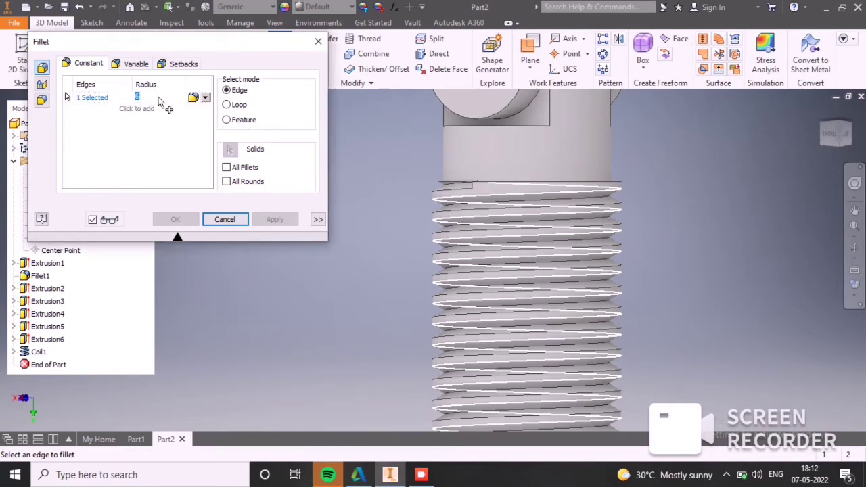
pyautogui.click(225, 220)
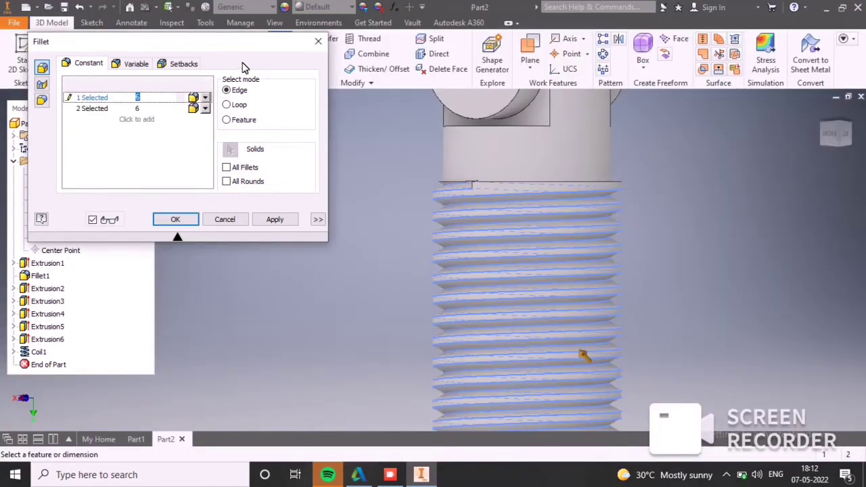
pyautogui.click(318, 42)
# Step: Fillet the two helical crest edges of the thread with a 0.75 mm radius
pyautogui.click(282, 45)
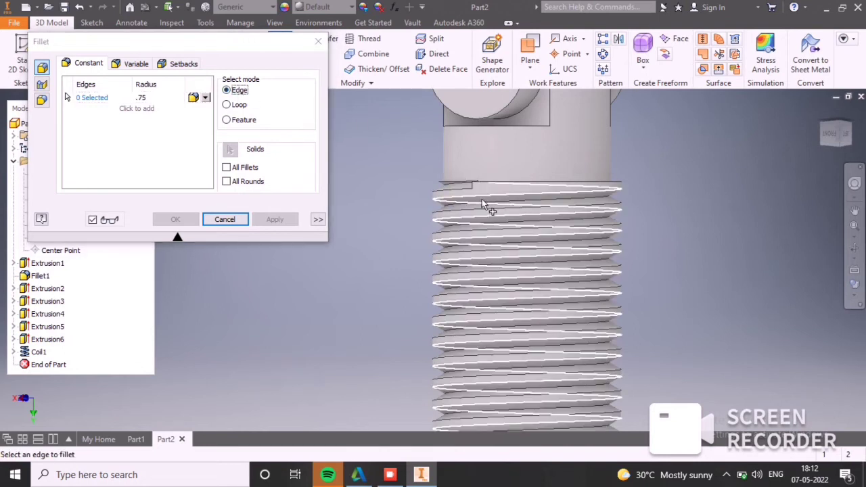
pyautogui.click(449, 199)
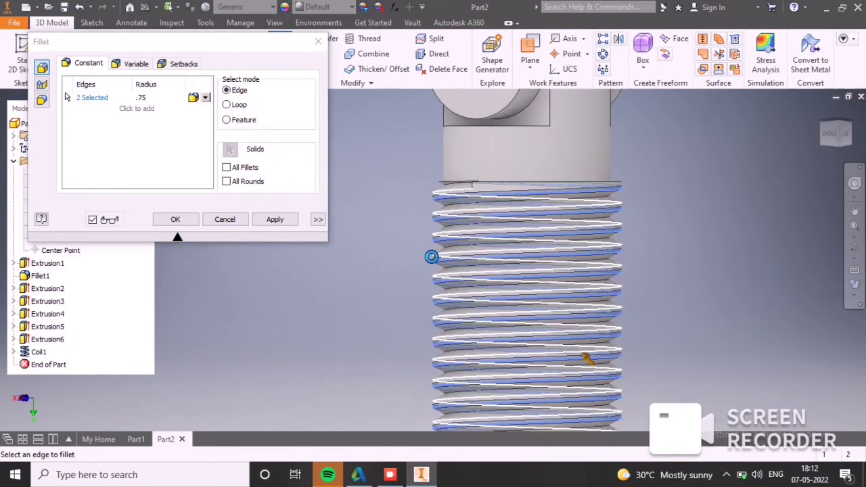
pyautogui.click(268, 221)
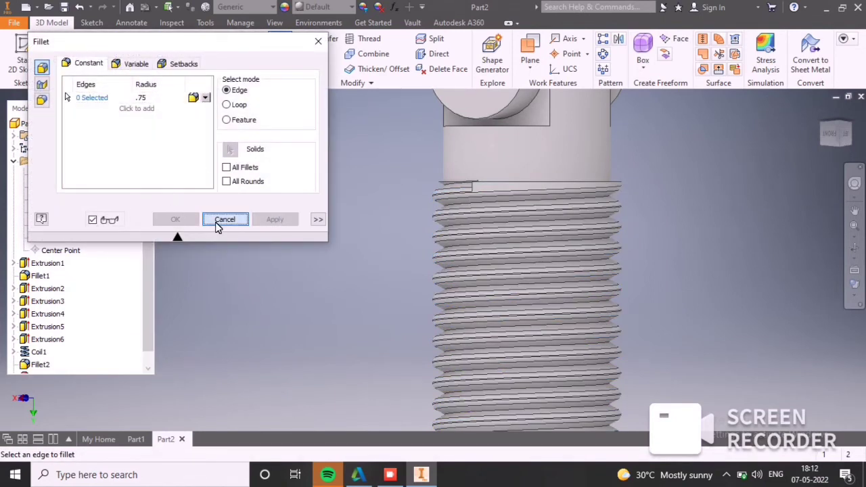
pyautogui.click(225, 220)
# Step: Examine the filleted thread and the bossed end of the part from several views
pyautogui.scroll(3, 484, 180)
pyautogui.scroll(-6, 478, 176)
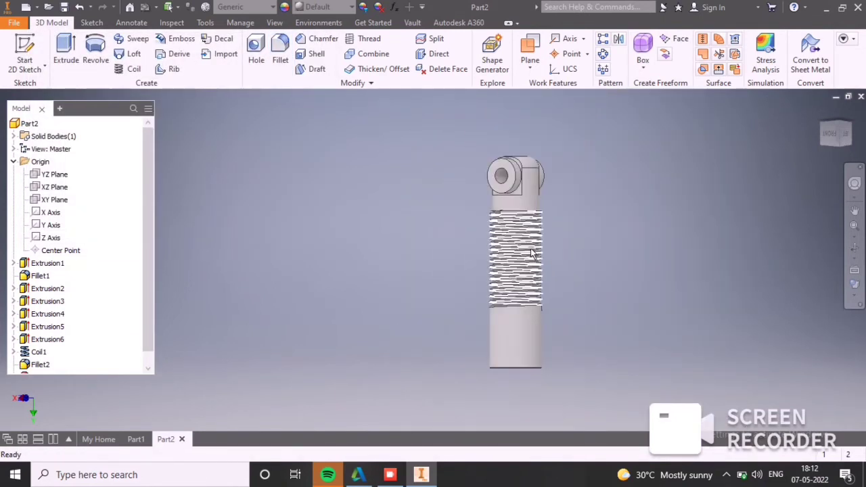
pyautogui.keyDown('shift'); pyautogui.moveTo(555, 363); pyautogui.dragTo(551, 381, button='middle'); pyautogui.keyUp('shift')
pyautogui.scroll(-5, 578, 225)
pyautogui.scroll(6, 578, 225)
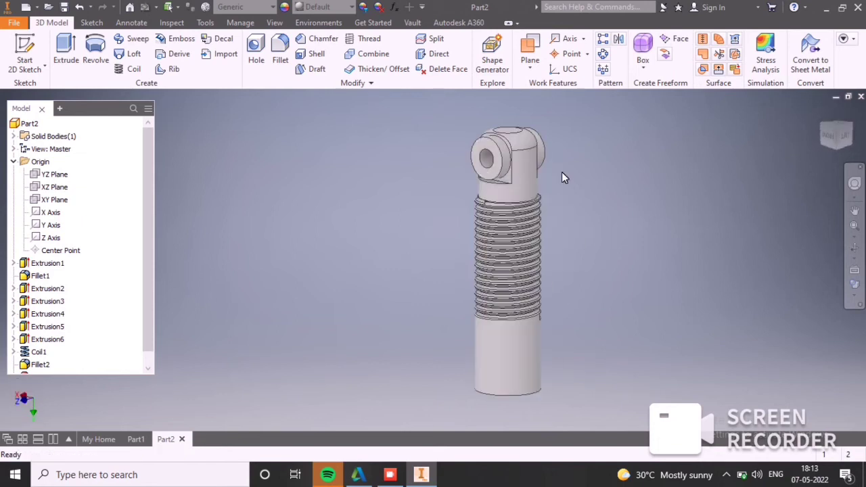
pyautogui.scroll(3, 562, 178)
pyautogui.moveTo(561, 180); pyautogui.dragTo(418, 226, button='middle')
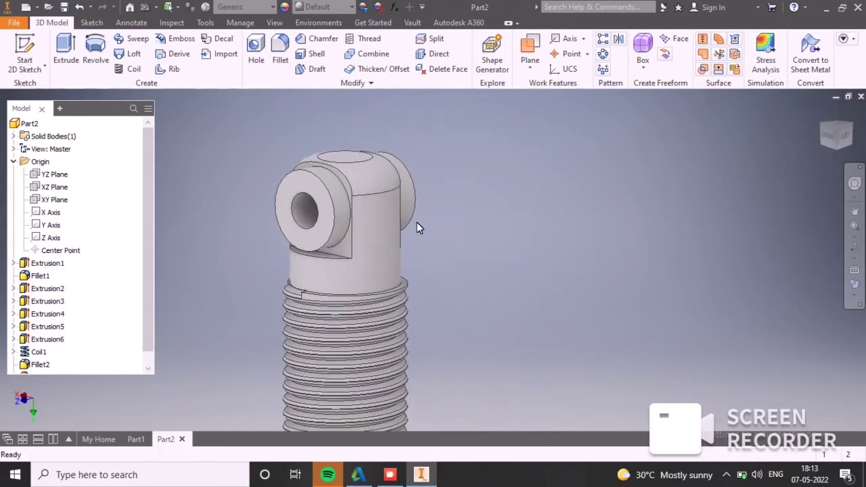
# Step: Try to recolour the plain cylindrical body and the thread with an adjusted appearance of RGB 51, 0, 0
pyautogui.click(363, 8)
pyautogui.moveTo(444, 299); pyautogui.dragTo(482, 166, button='middle')
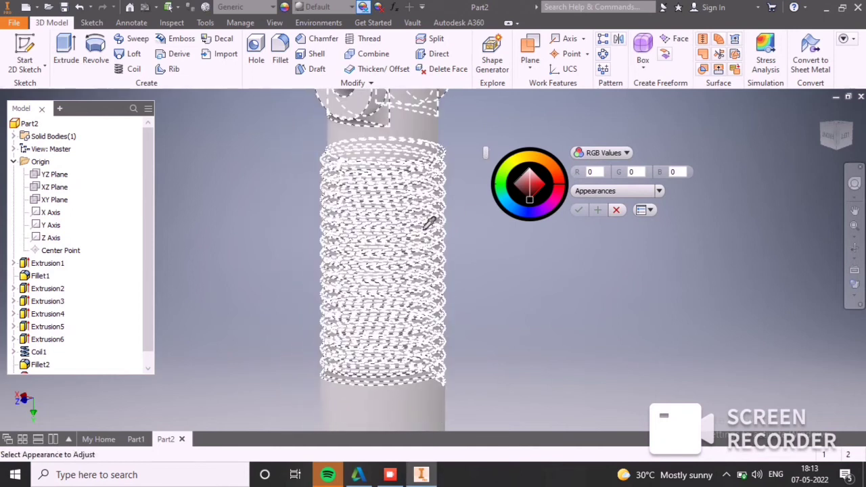
pyautogui.click(429, 414)
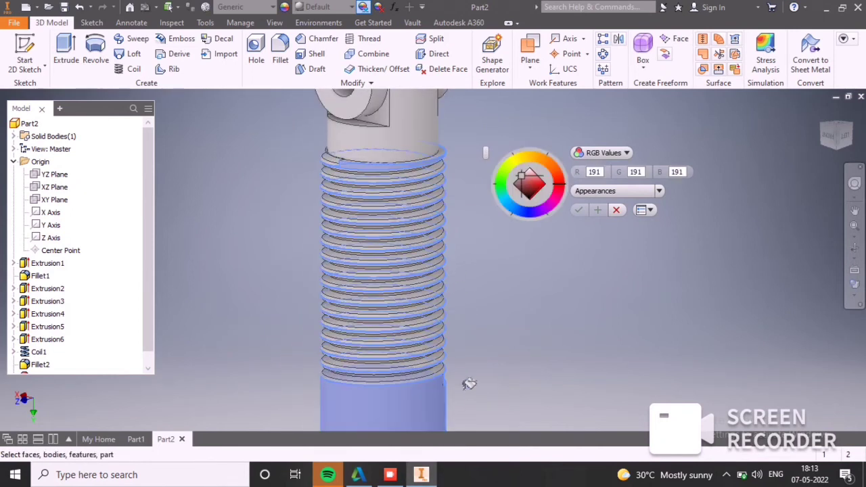
pyautogui.click(534, 196)
pyautogui.scroll(3, 403, 193)
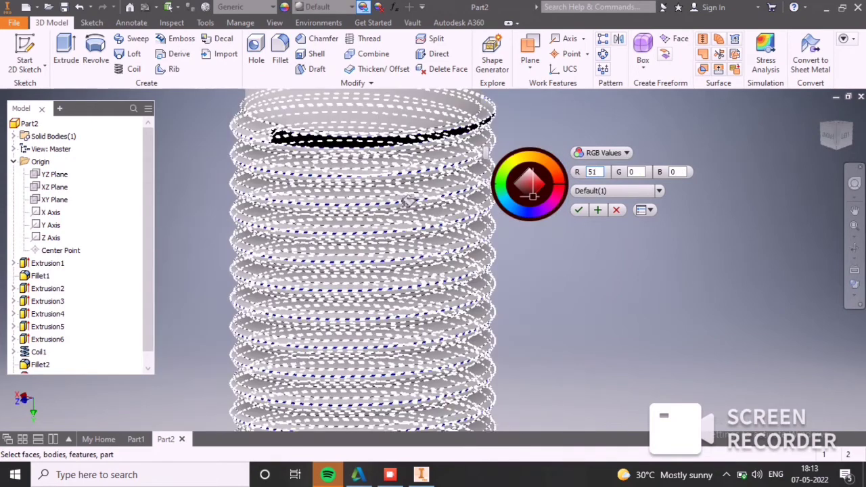
pyautogui.click(402, 225)
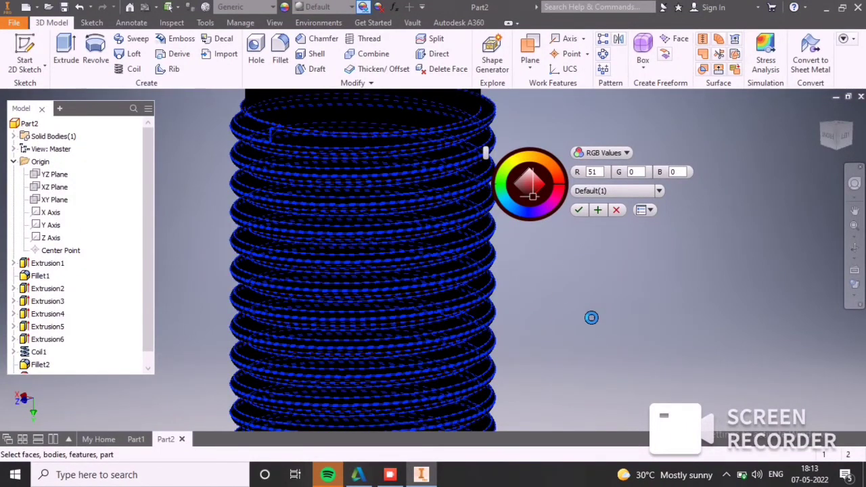
# Step: Check the dark recolouring along the part and at its bored end face, and accept the adjustment
pyautogui.scroll(-5, 576, 242)
pyautogui.scroll(5, 576, 242)
pyautogui.scroll(5, 576, 280)
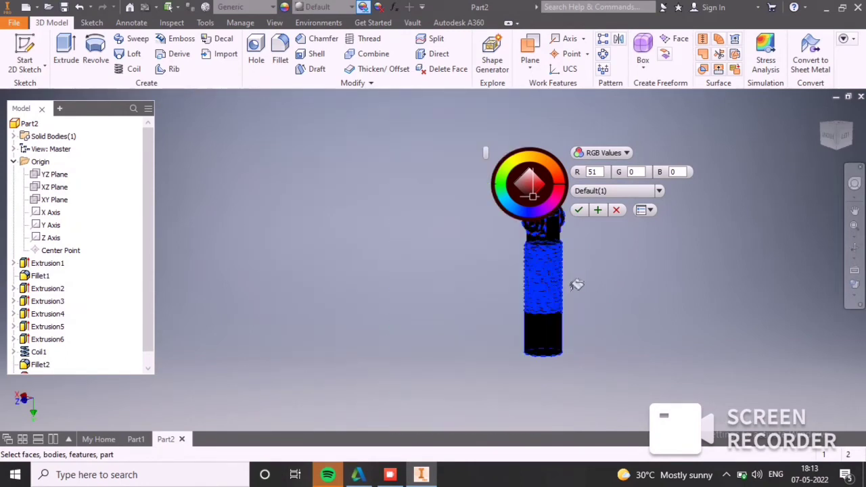
pyautogui.moveTo(566, 391); pyautogui.dragTo(557, 362, button='middle')
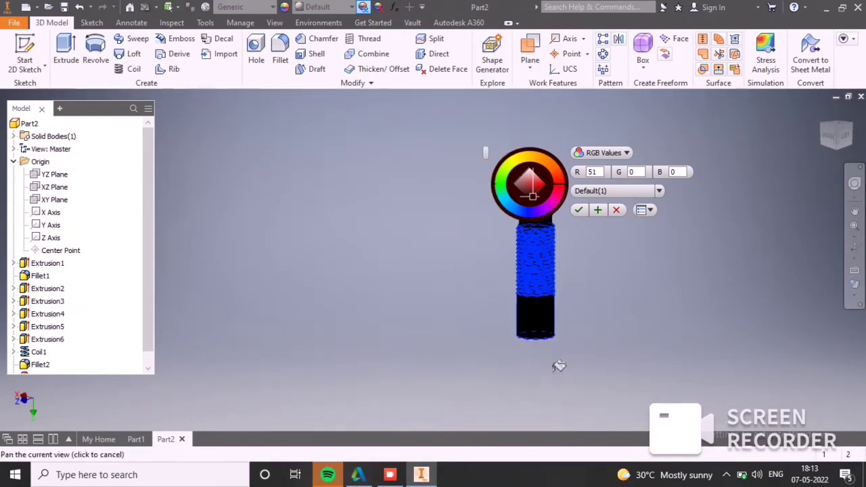
pyautogui.moveTo(564, 322); pyautogui.dragTo(481, 272, button='middle')
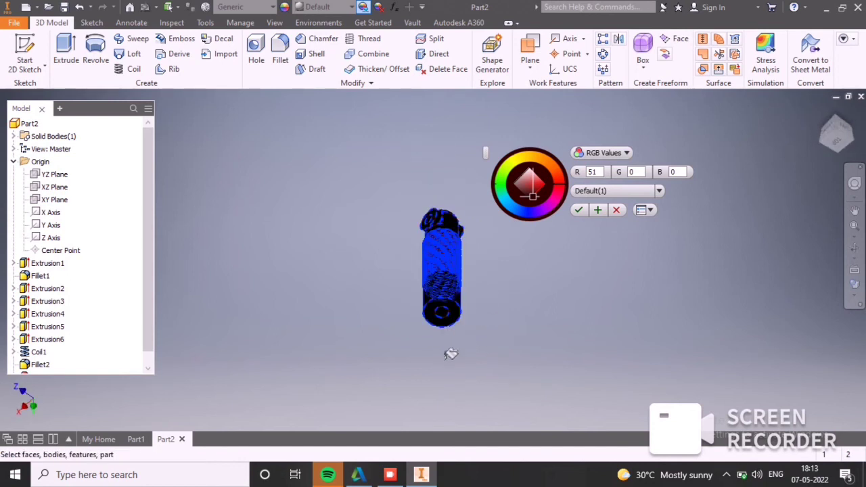
pyautogui.scroll(-4, 449, 353)
pyautogui.scroll(2, 450, 351)
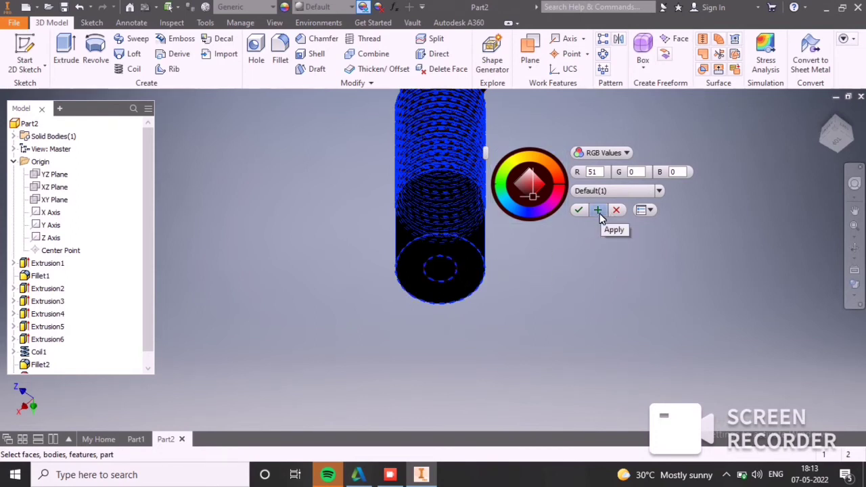
pyautogui.click(580, 210)
pyautogui.scroll(2, 519, 255)
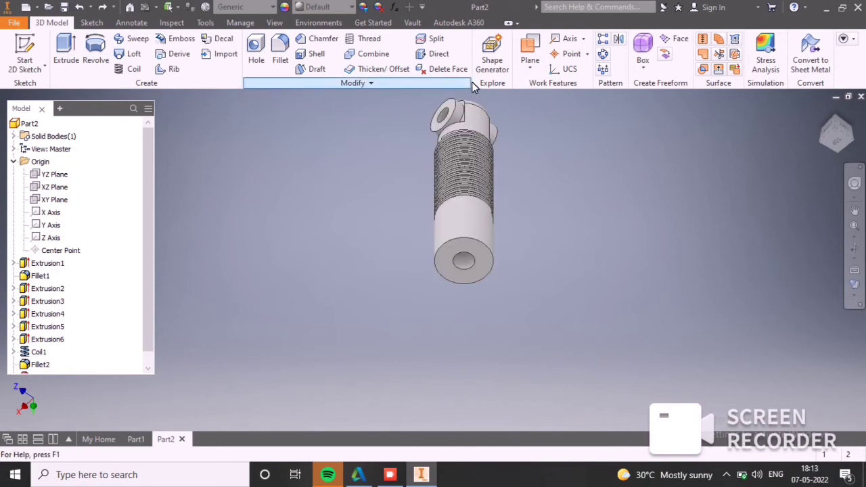
# Step: Assign the Aluminum 6061-AHC material to the part and set its appearance to Aluminum - Polished
pyautogui.click(268, 6)
pyautogui.scroll(5, 271, 94)
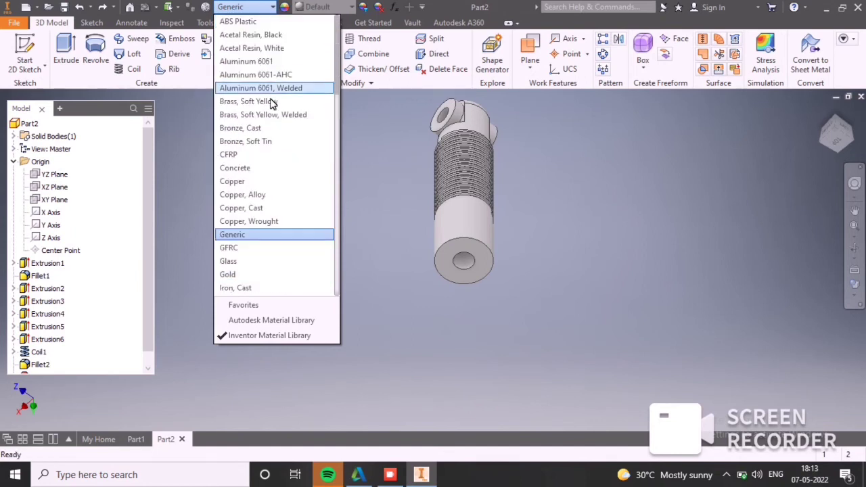
pyautogui.click(274, 78)
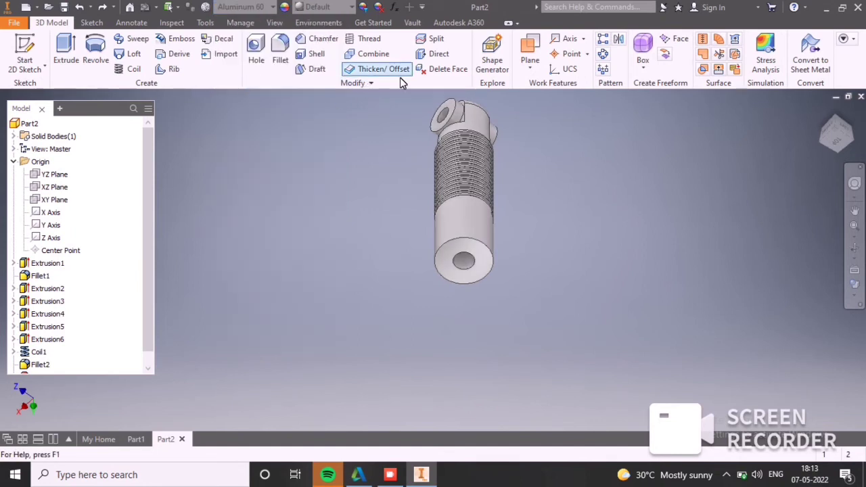
pyautogui.click(351, 7)
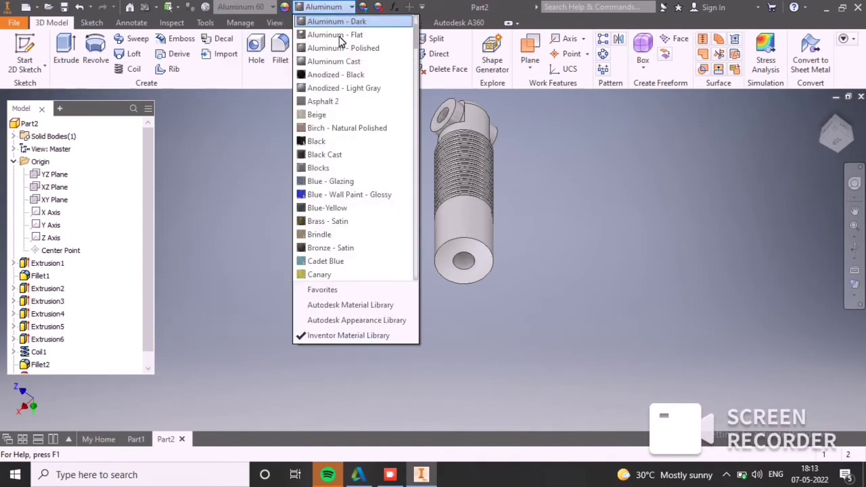
pyautogui.click(344, 49)
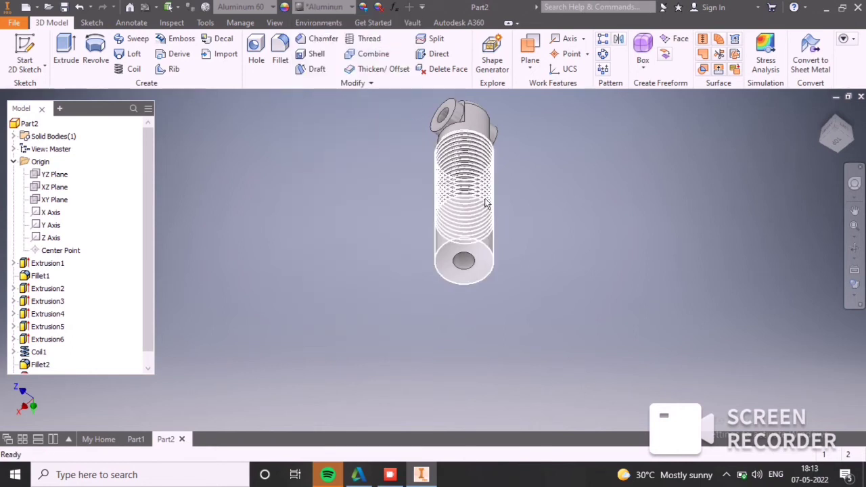
# Step: Chamfer the outer circular edge of the bored end with a distance of 4 mm
pyautogui.keyDown('shift'); pyautogui.moveTo(506, 174); pyautogui.dragTo(512, 152, button='middle'); pyautogui.keyUp('shift')
pyautogui.keyDown('shift'); pyautogui.moveTo(446, 184); pyautogui.dragTo(471, 221, button='middle'); pyautogui.keyUp('shift')
pyautogui.click(514, 321)
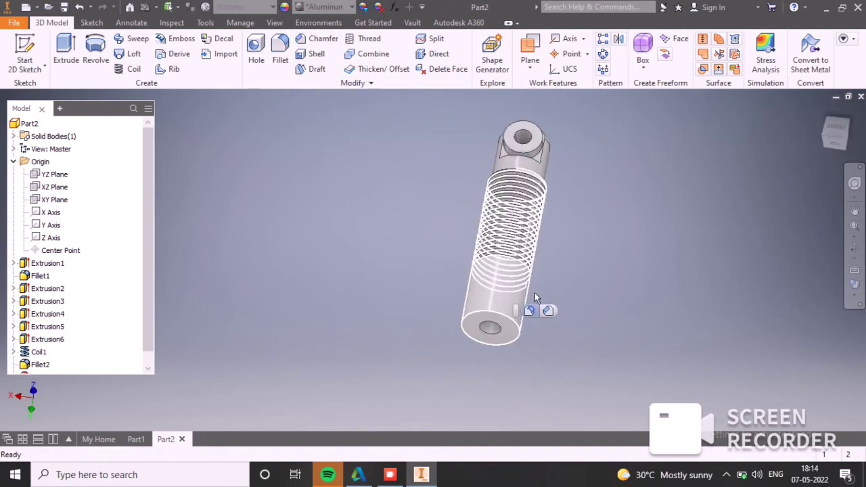
pyautogui.click(551, 312)
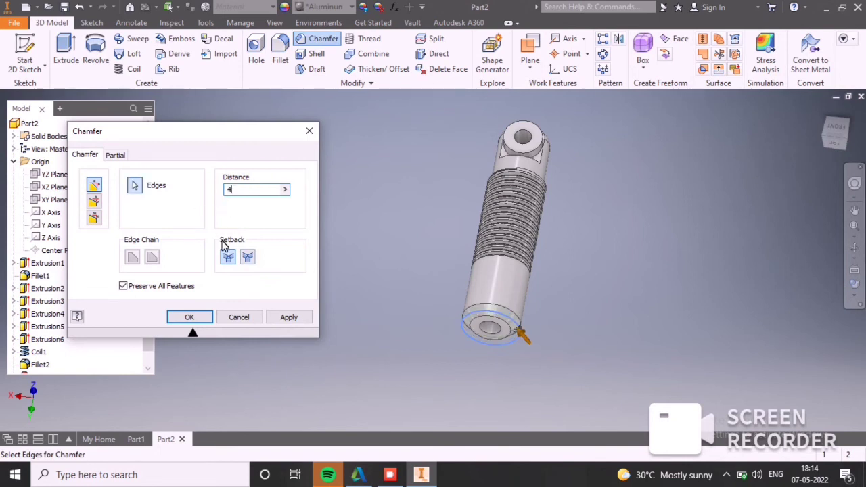
pyautogui.click(298, 318)
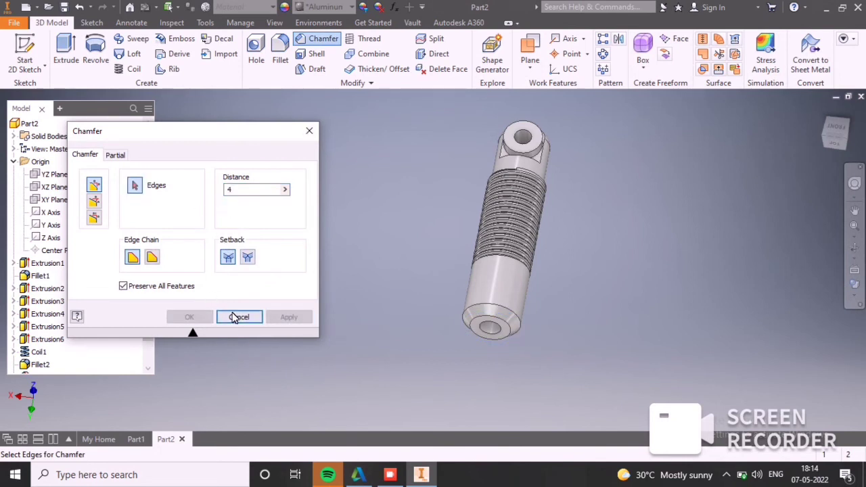
pyautogui.click(237, 318)
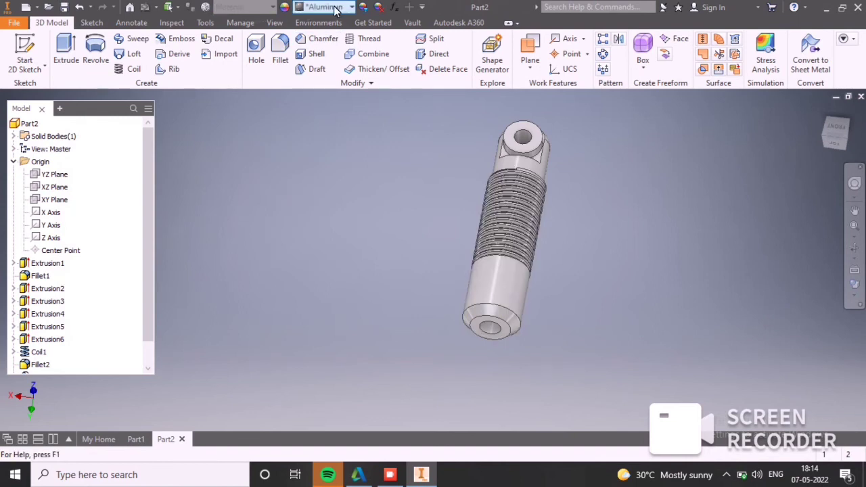
# Step: Adjust the polished aluminum appearance of the plain cylindrical face below the thread to RGB 71, 0, 0
pyautogui.click(362, 7)
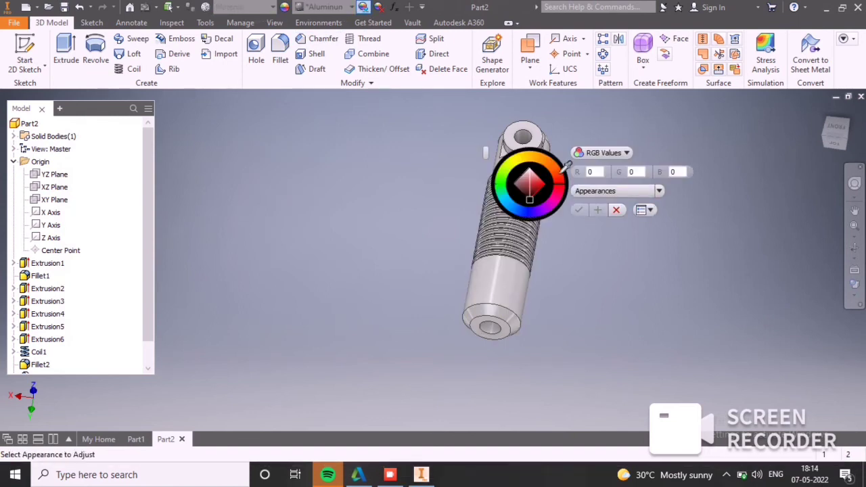
pyautogui.moveTo(522, 276); pyautogui.dragTo(440, 284, button='middle')
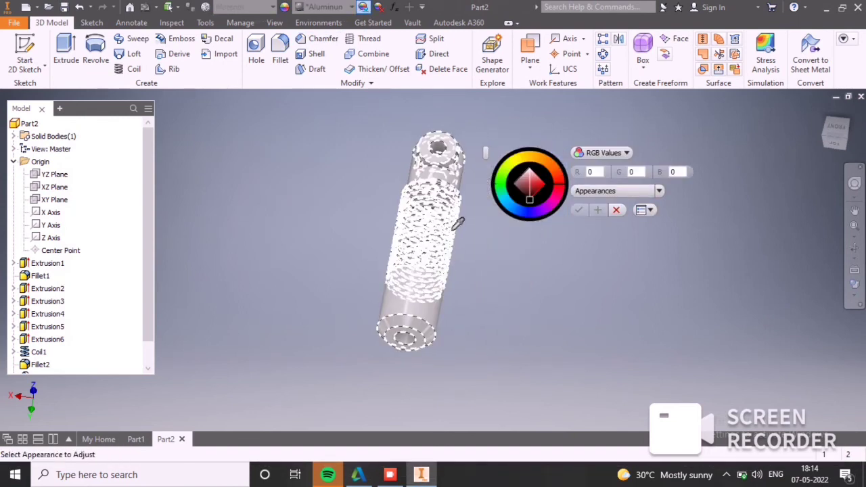
pyautogui.scroll(5, 481, 251)
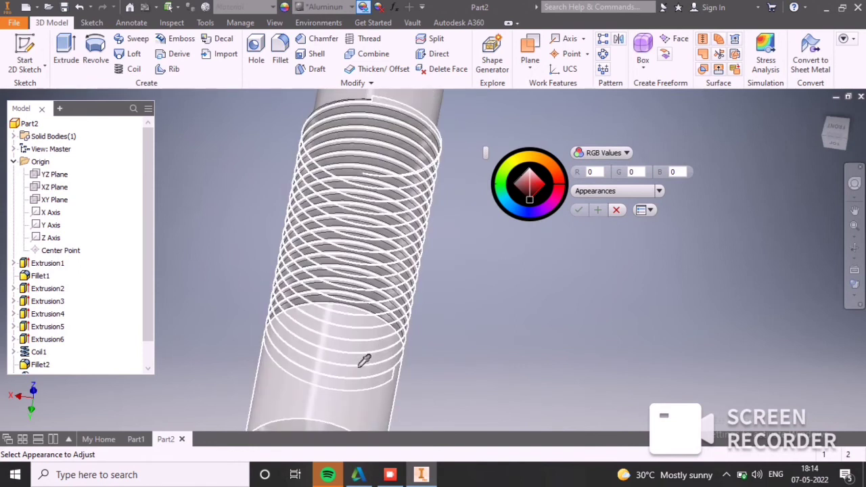
pyautogui.click(345, 379)
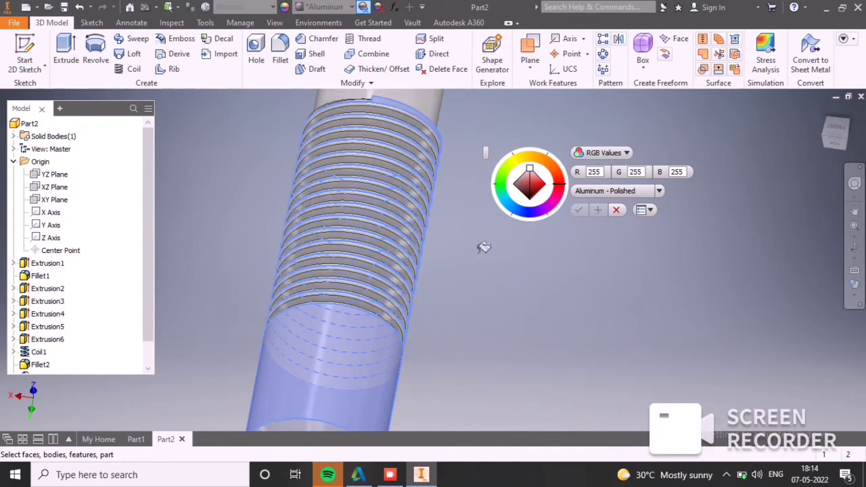
pyautogui.scroll(-3, 492, 266)
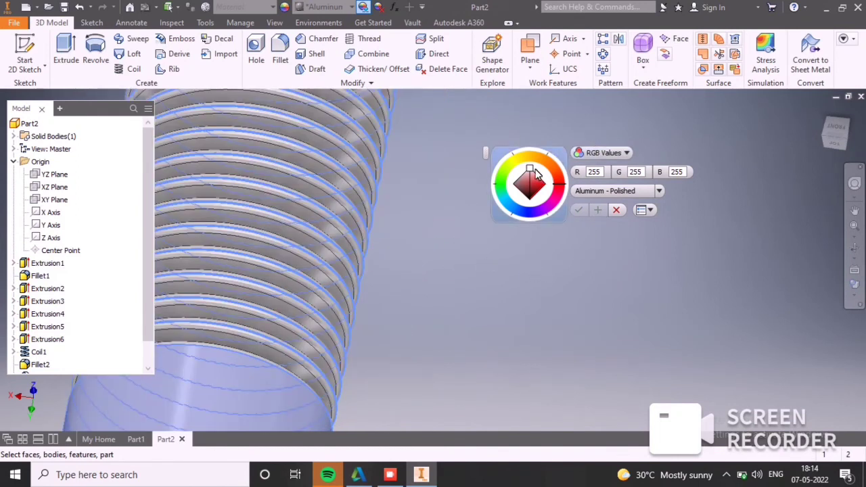
pyautogui.click(535, 194)
pyautogui.scroll(5, 539, 296)
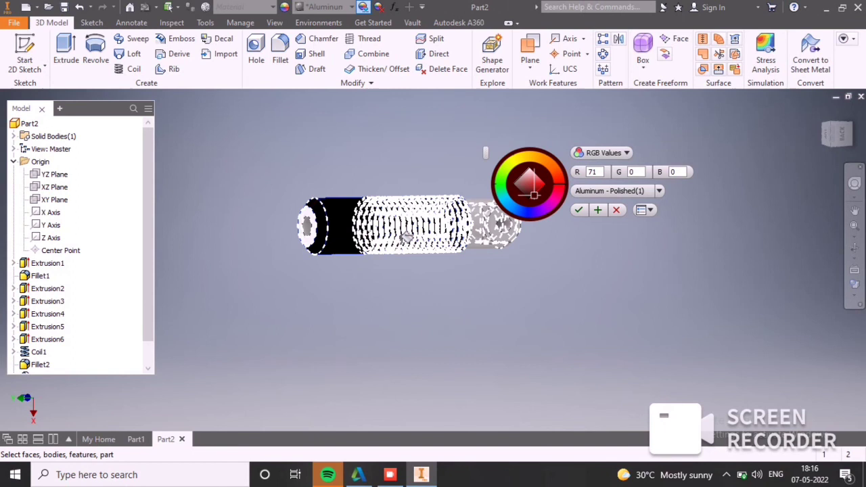
pyautogui.keyDown('shift'); pyautogui.moveTo(460, 317); pyautogui.dragTo(423, 257, button='middle'); pyautogui.keyUp('shift')
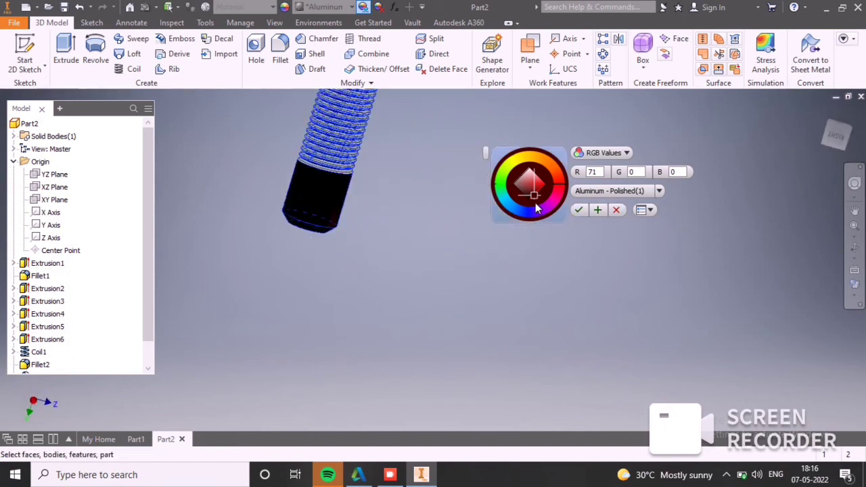
pyautogui.click(579, 211)
# Step: Save the part as 22top road in the hydrolic folder
pyautogui.scroll(-3, 389, 195)
pyautogui.scroll(5, 370, 192)
pyautogui.scroll(-2, 448, 256)
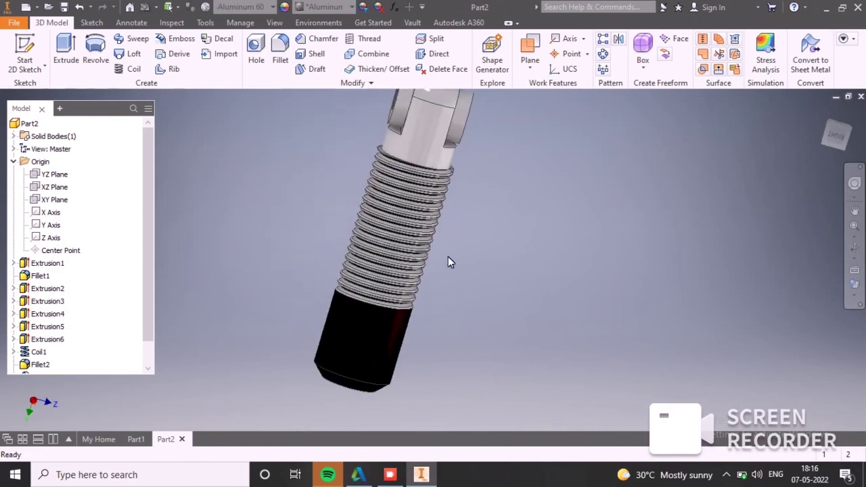
pyautogui.moveTo(499, 219); pyautogui.dragTo(357, 169, button='middle')
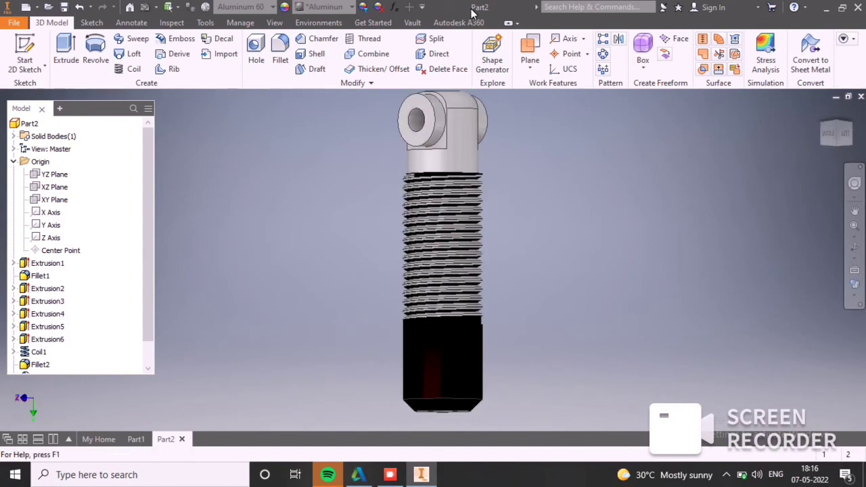
pyautogui.click(63, 6)
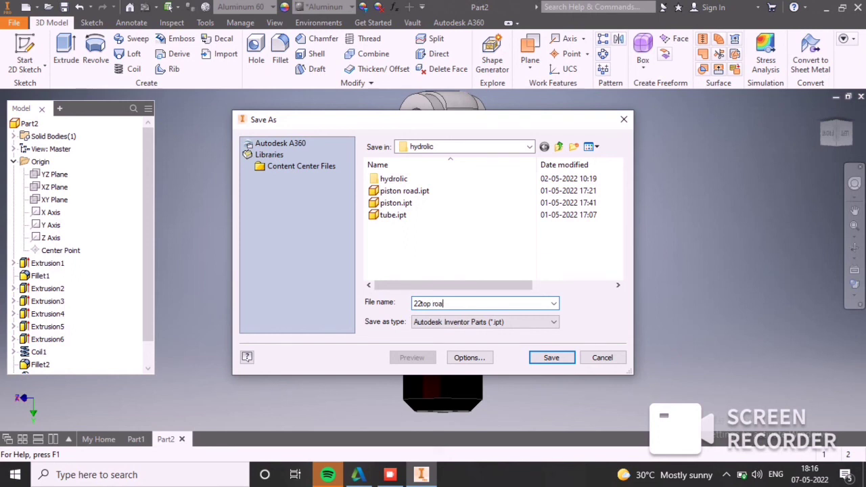
pyautogui.click(551, 356)
pyautogui.keyDown('shift'); pyautogui.moveTo(538, 162); pyautogui.dragTo(626, 180, button='middle'); pyautogui.keyUp('shift')
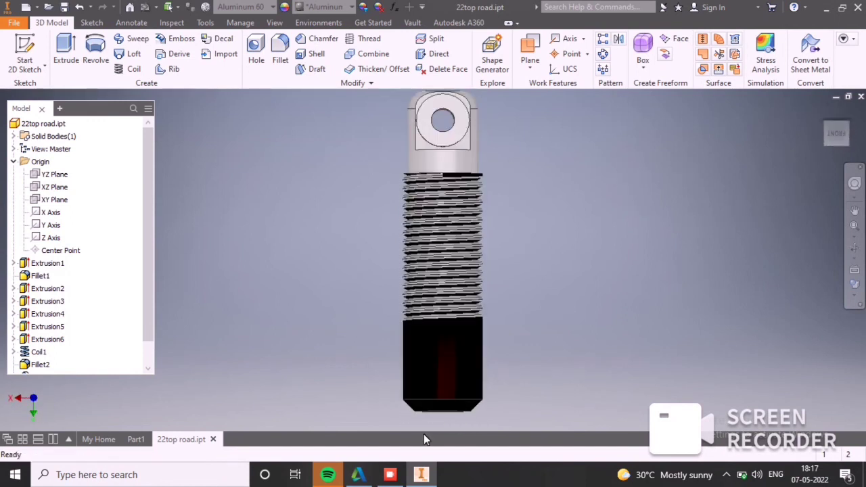